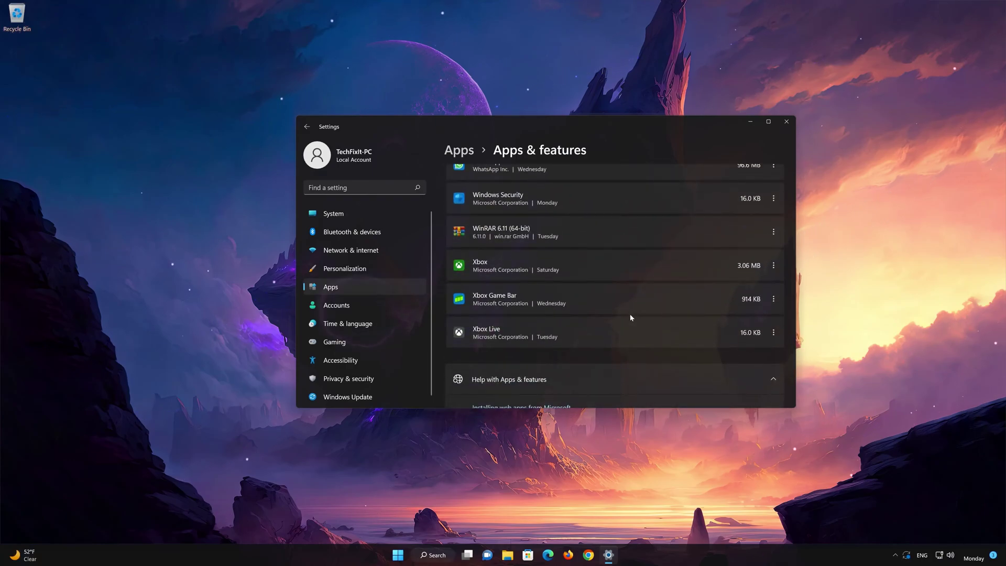
- Open the advanced options of the Xbox app in the installed apps list
scroll(631, 318, "up", 1)
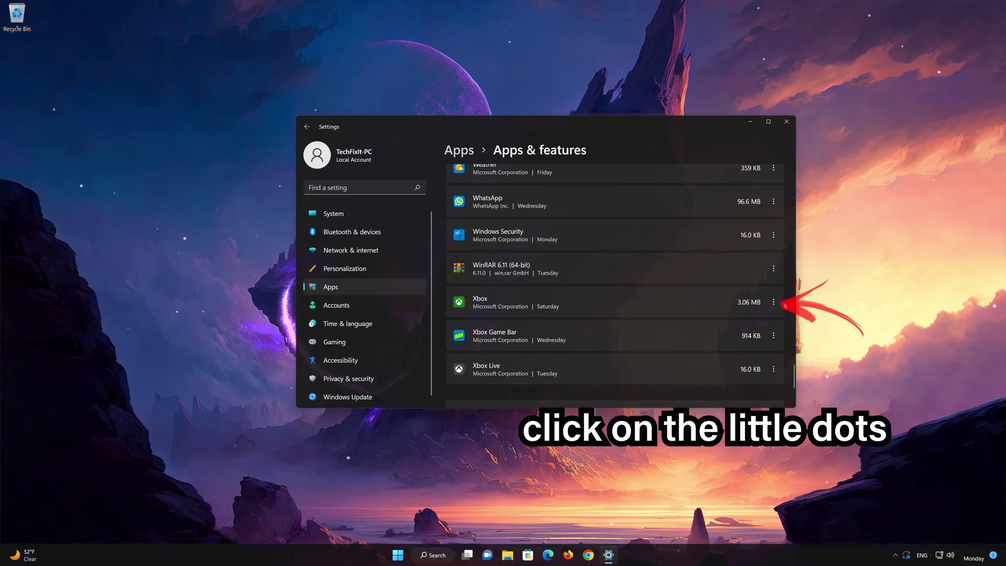
left_click(773, 302)
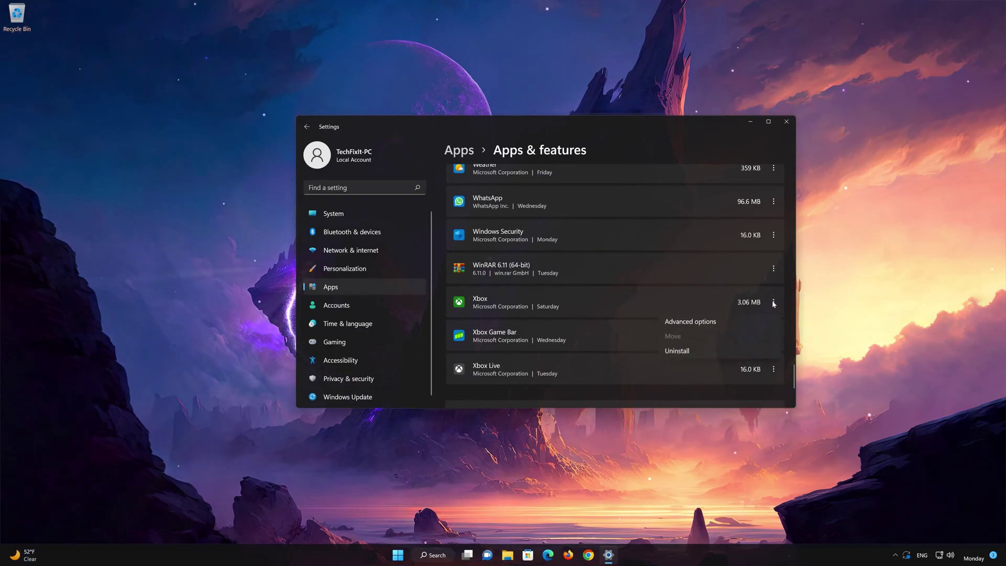
left_click(694, 321)
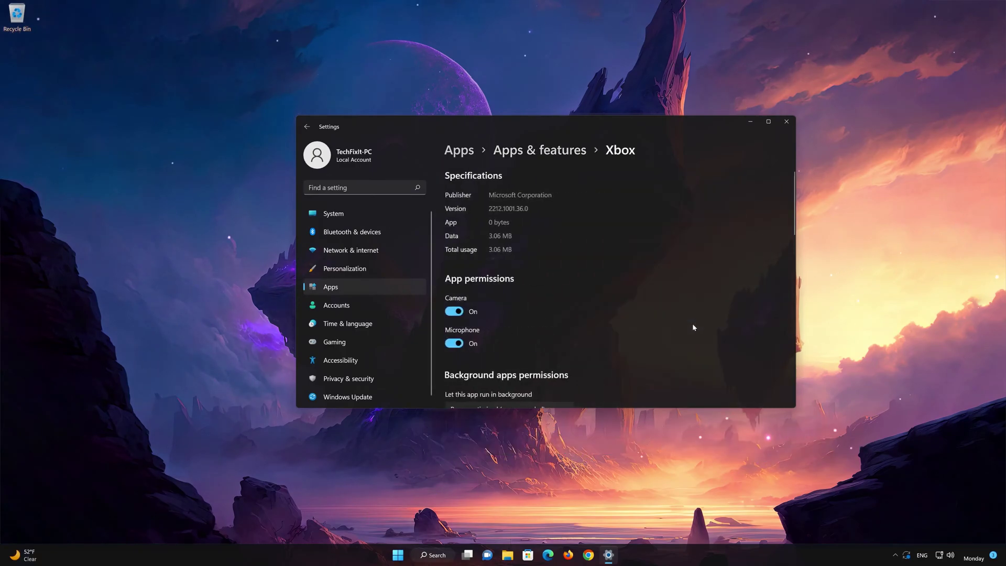
- Repair the Xbox app and reset it, approving the deletion of its data
scroll(692, 323, "down", 2)
scroll(691, 325, "down", 7)
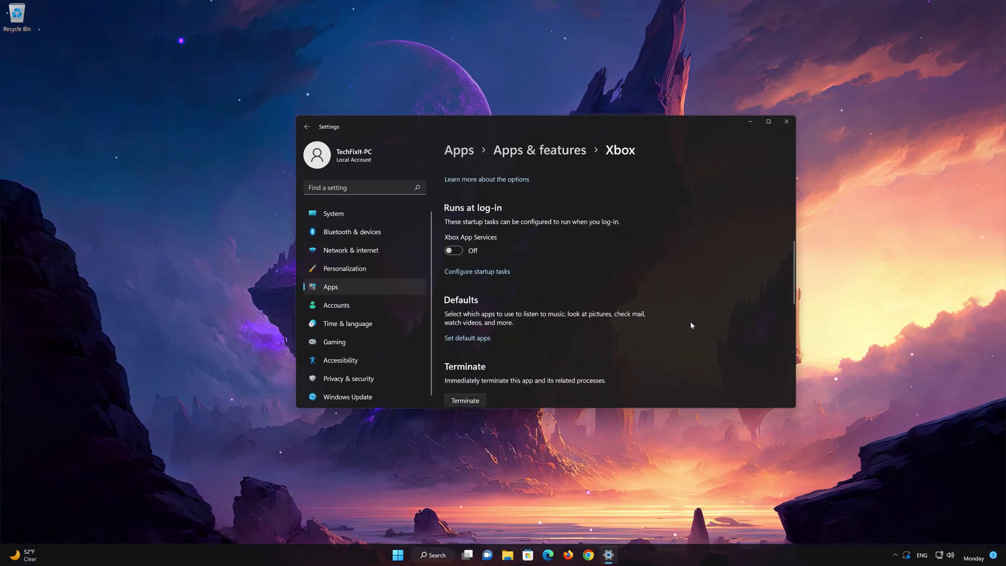
scroll(690, 325, "down", 4)
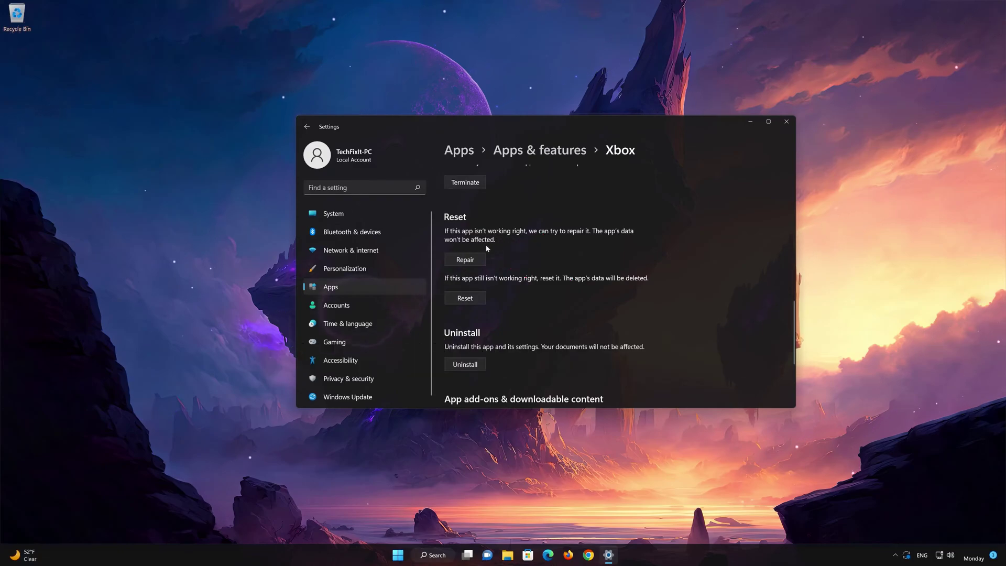
left_click(464, 259)
left_click(468, 298)
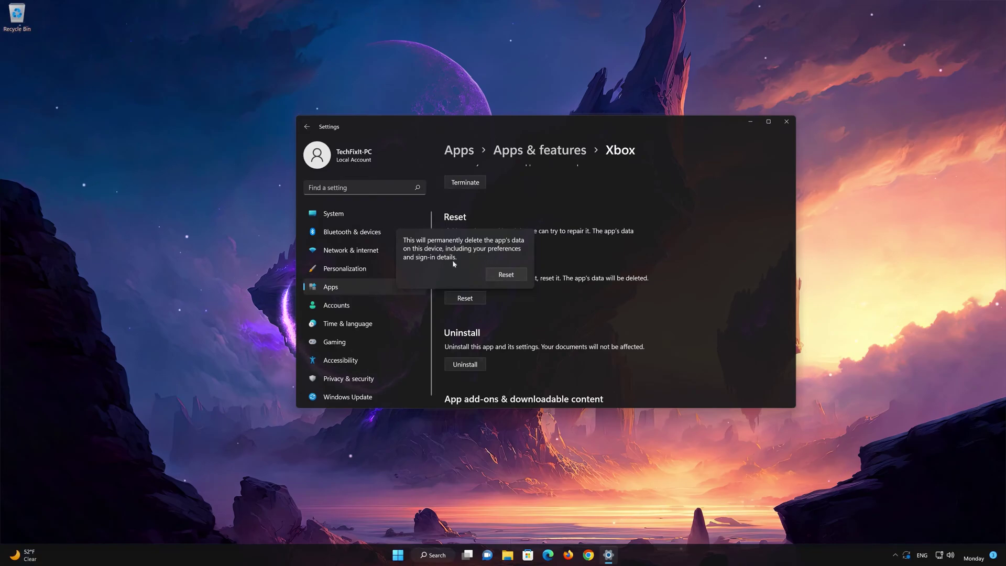
left_click(504, 276)
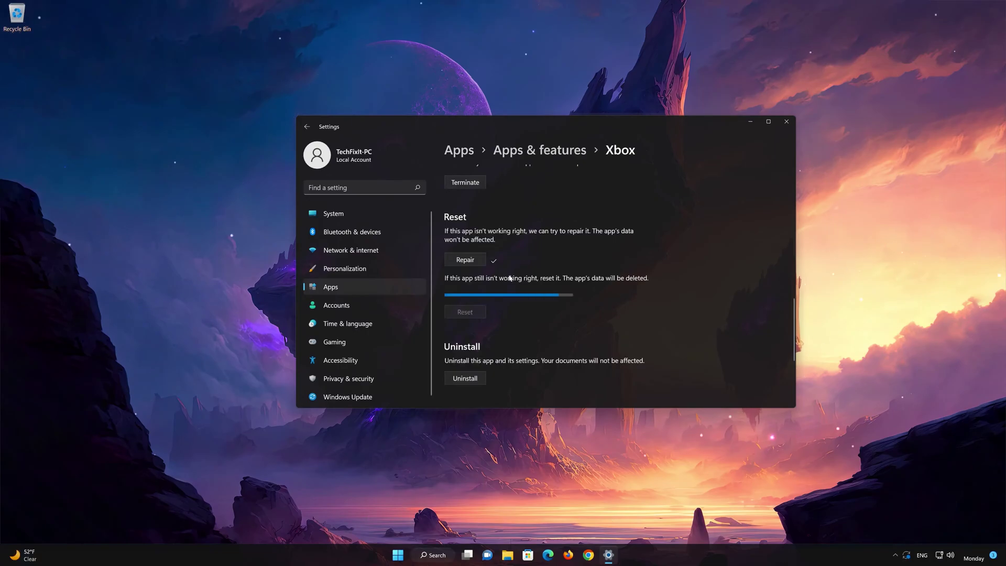
- Uninstall the Xbox app and close Settings
scroll(508, 293, "down", 2)
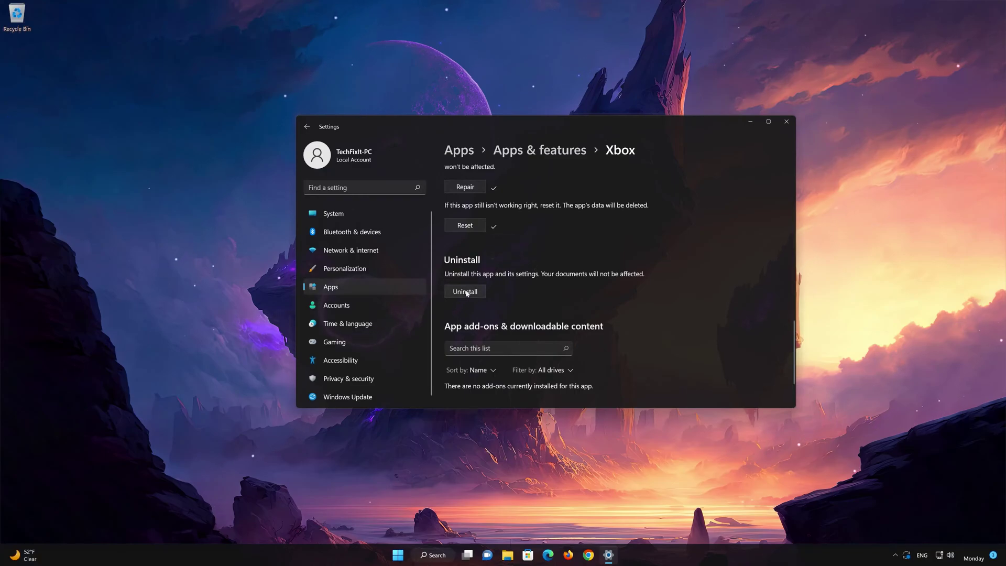
left_click(466, 292)
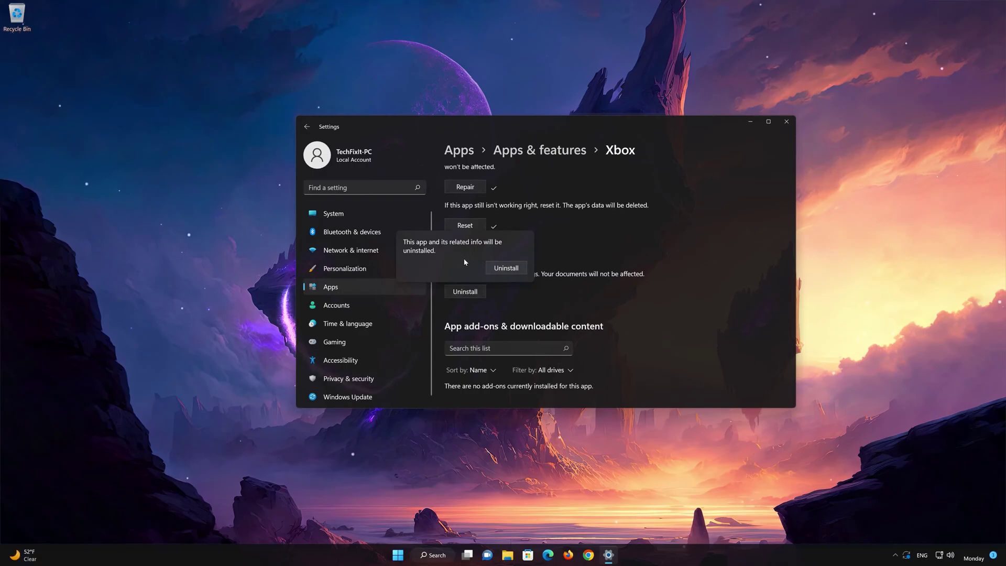
left_click(511, 269)
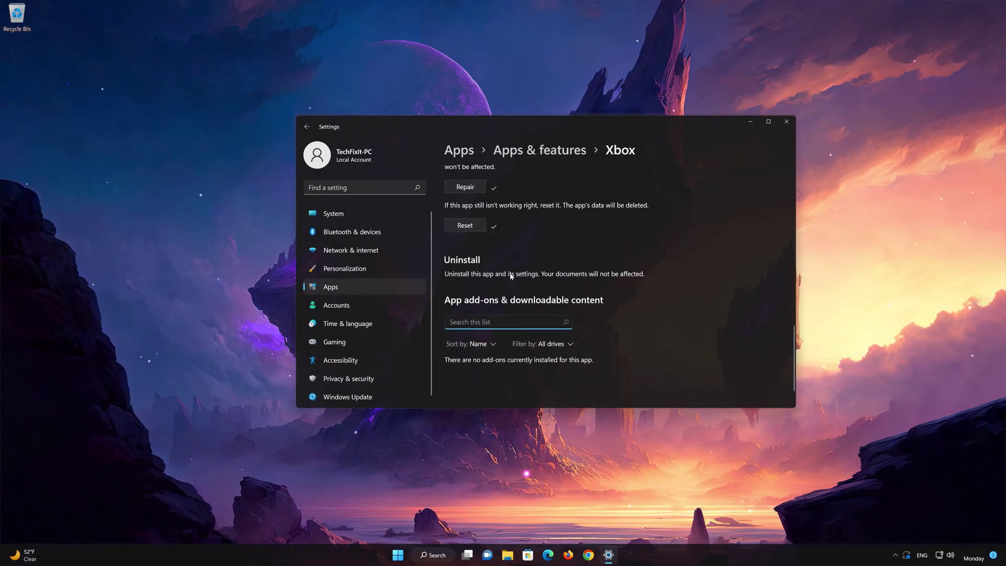
key("alt+F4")
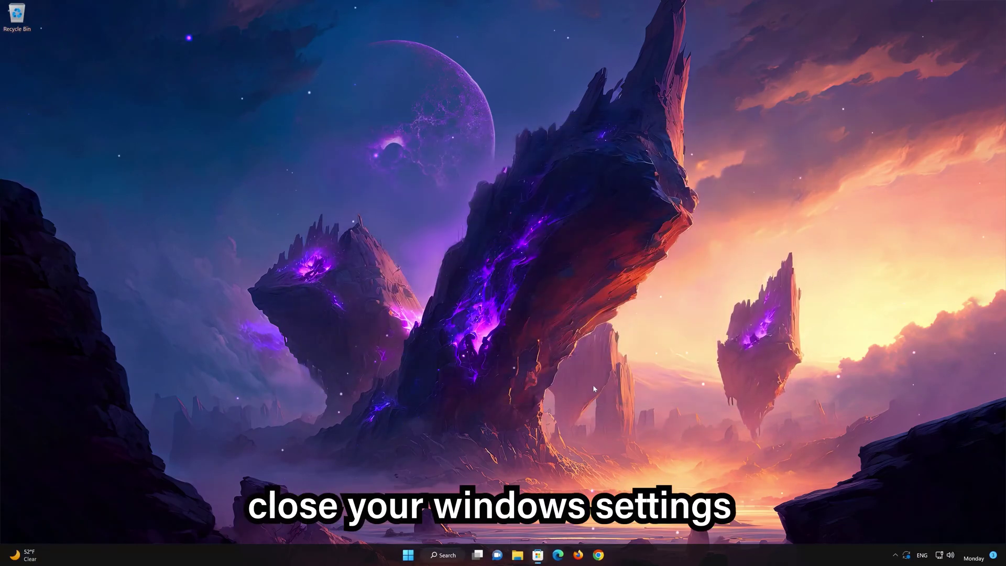
- Switch to Microsoft Store, search for "xbox" and install the Xbox app by Microsoft Corporation
left_click(538, 555)
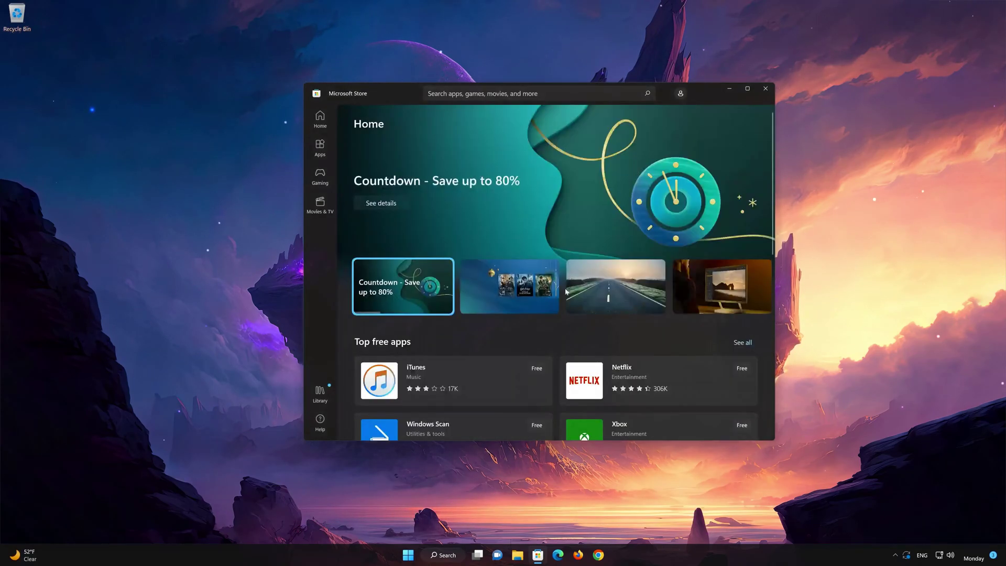
left_click(472, 93)
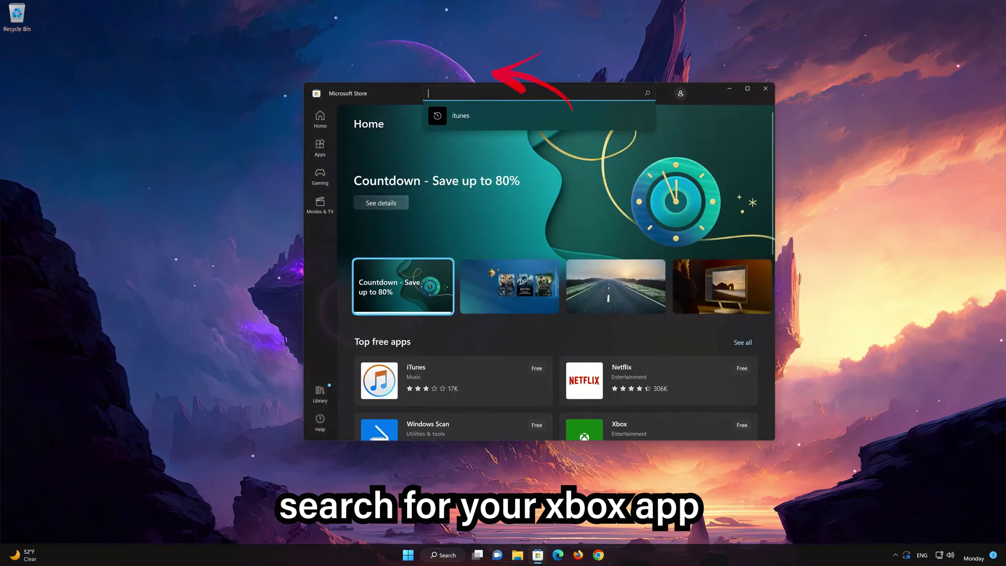
type("xbox")
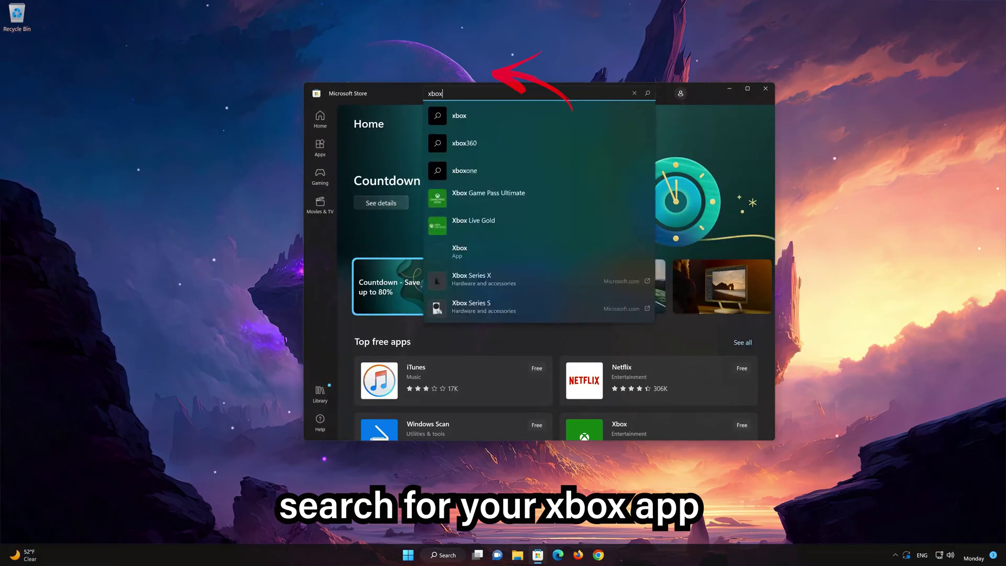
left_click(476, 251)
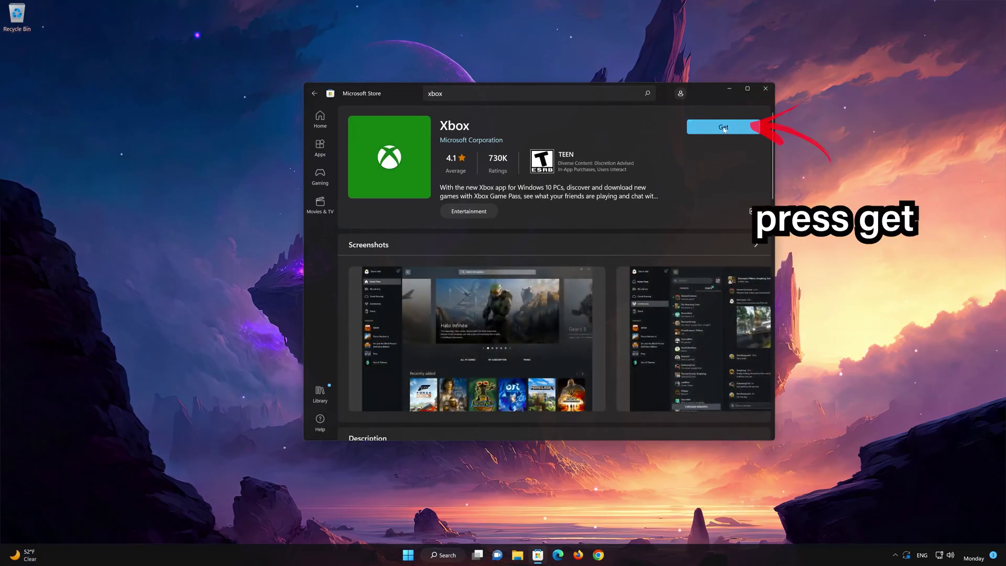
left_click(717, 129)
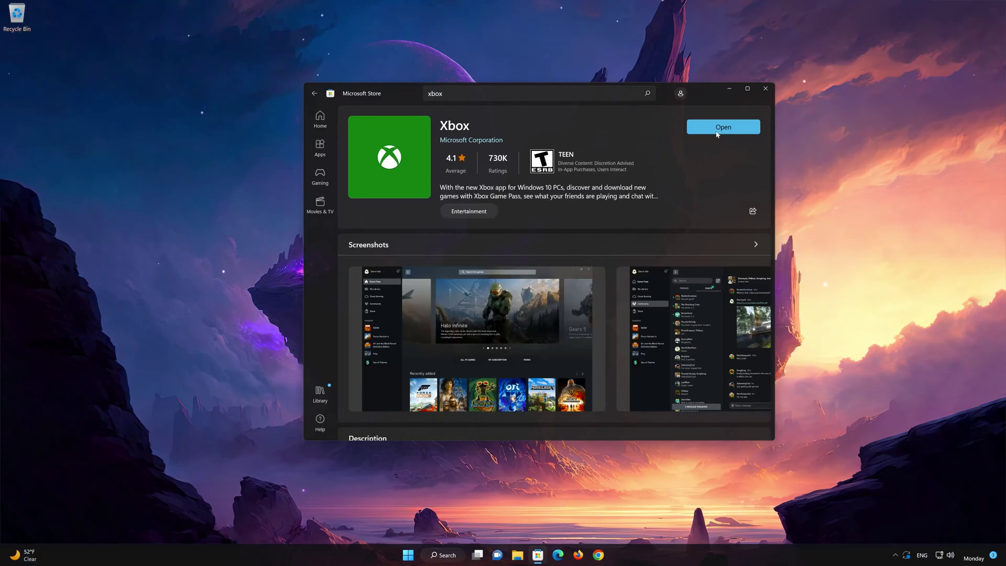
- Launch the reinstalled Xbox app to look through its Game Pass catalog, and close it along with Microsoft Store
left_click(734, 127)
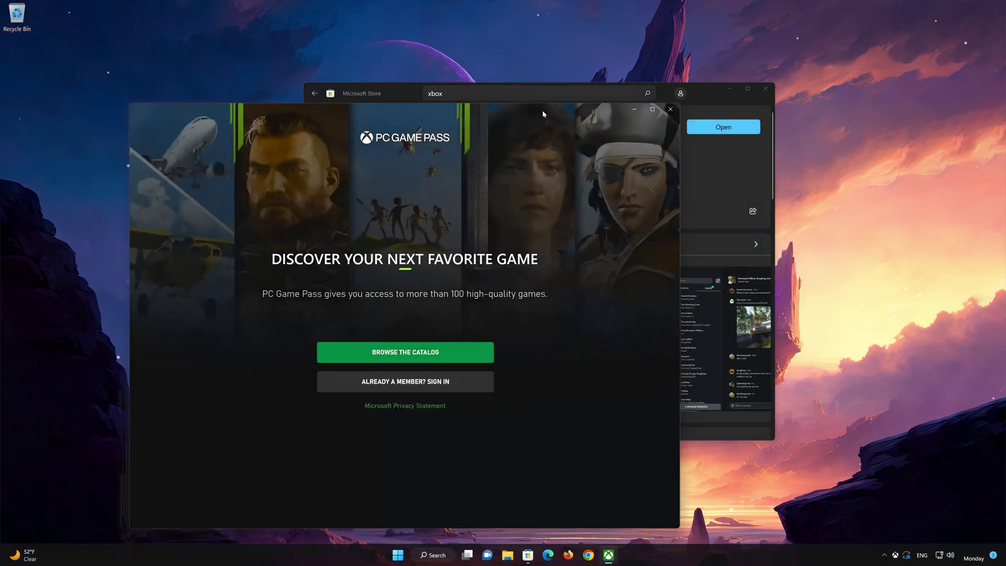
left_click_drag(543, 110, 673, 67)
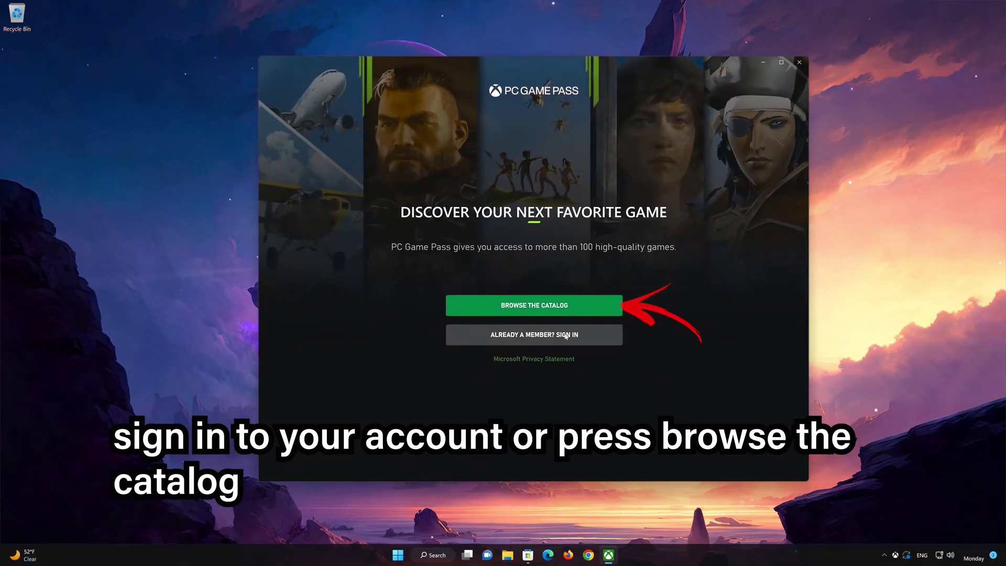
left_click(556, 307)
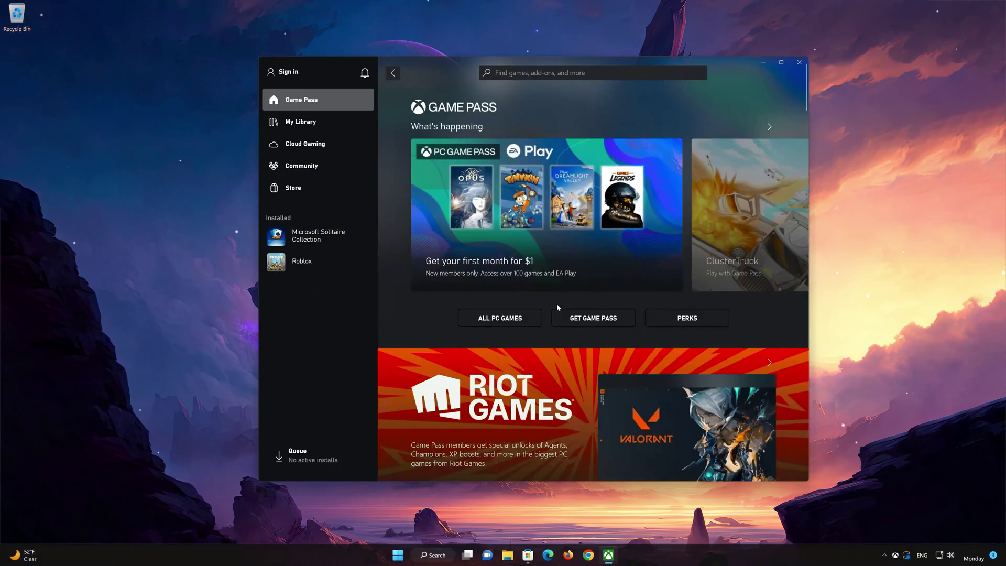
scroll(557, 307, "down", 12)
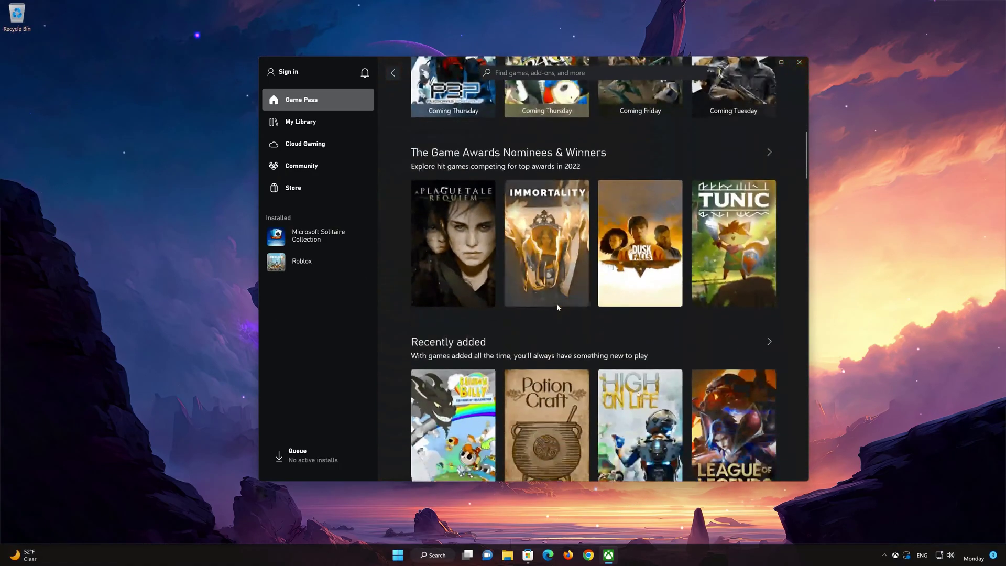
scroll(558, 306, "down", 5)
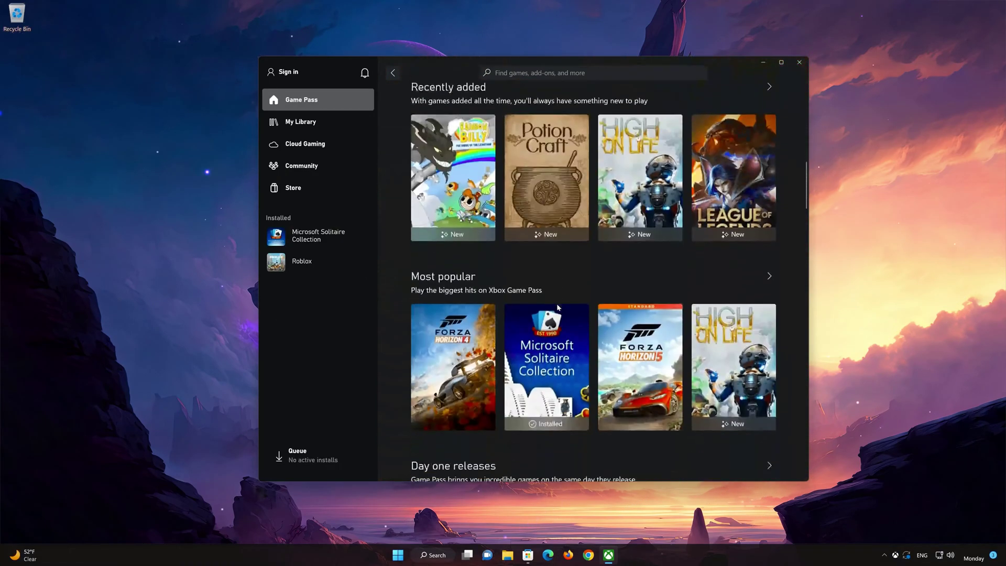
left_click(800, 63)
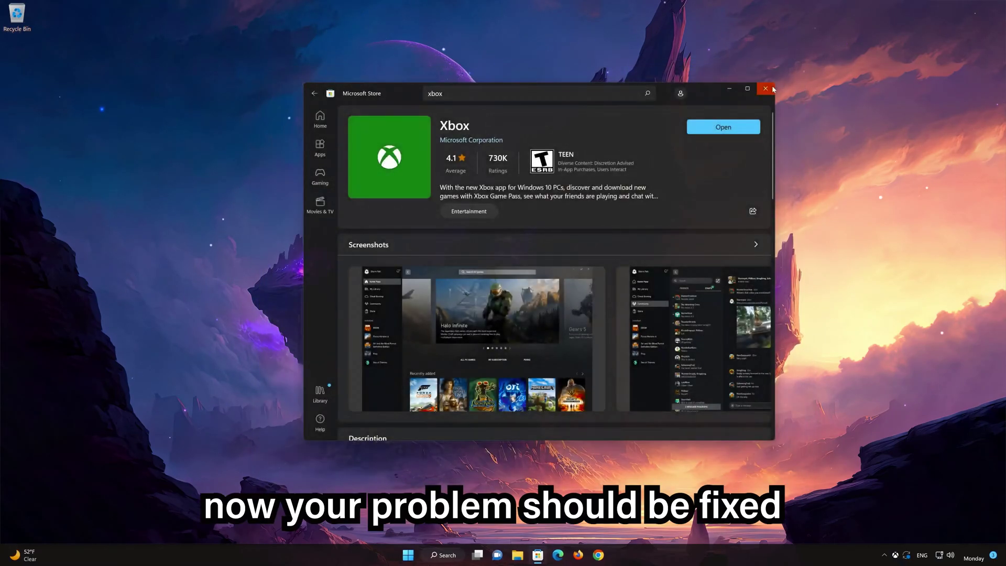
left_click(773, 90)
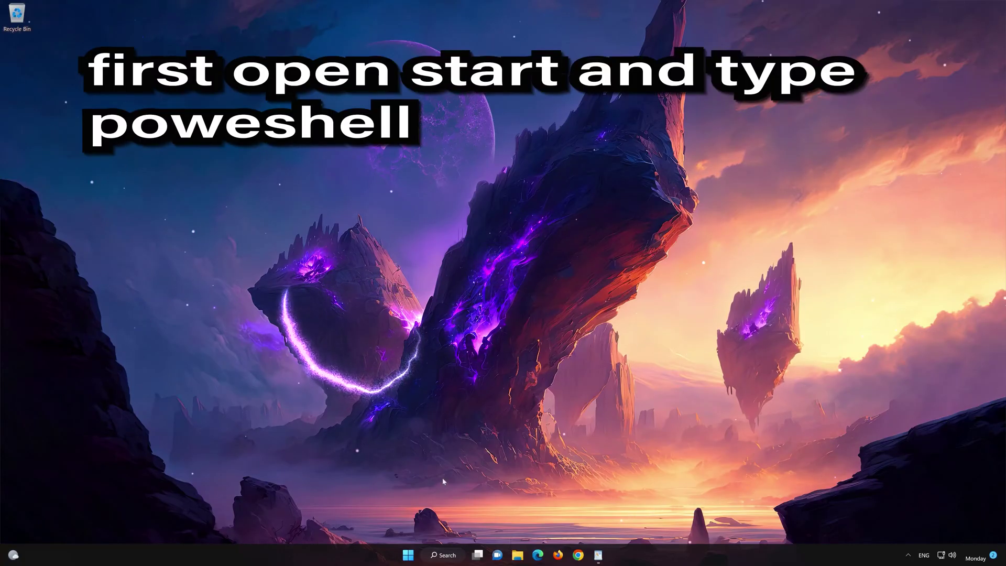
- Find PowerShell 7 (x64) and run it as administrator, allowing it to make changes, with its window near the screen's centre
left_click(408, 558)
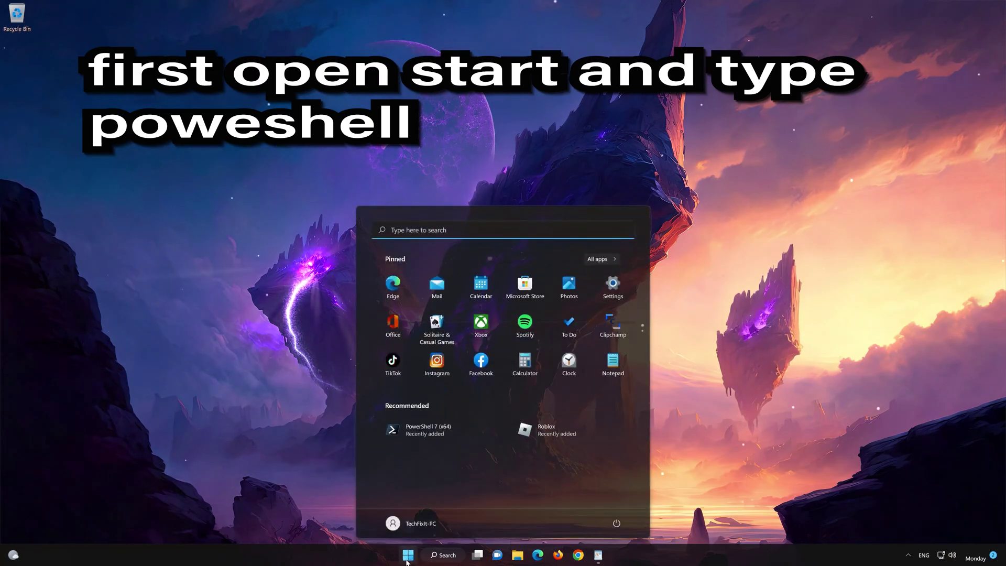
type("powershe")
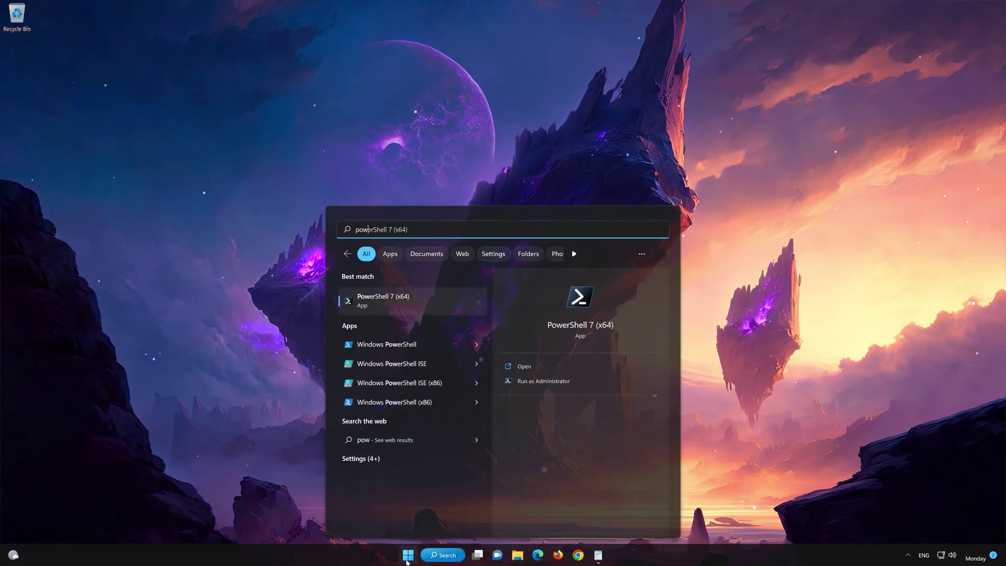
type("ll")
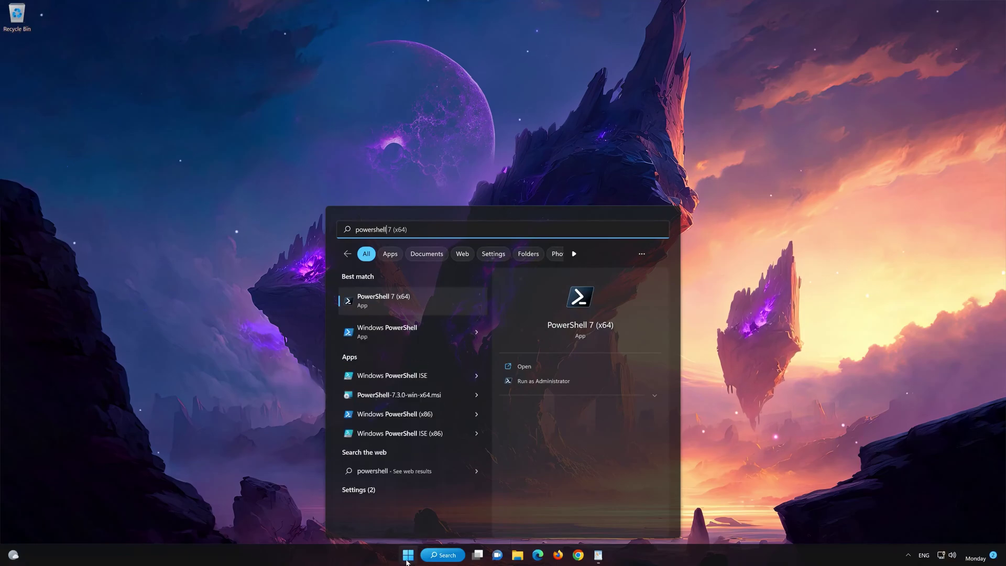
right_click(430, 305)
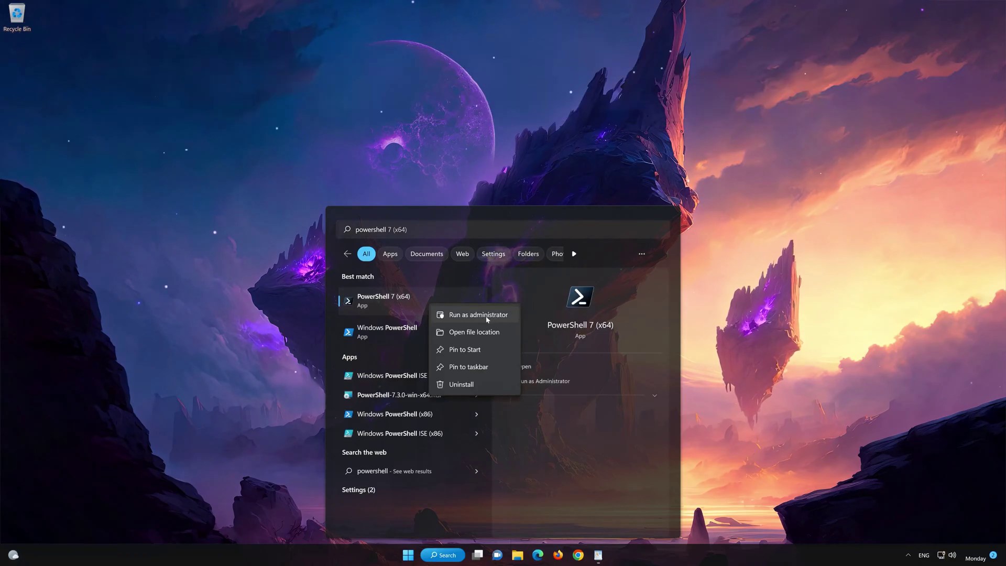
left_click(486, 316)
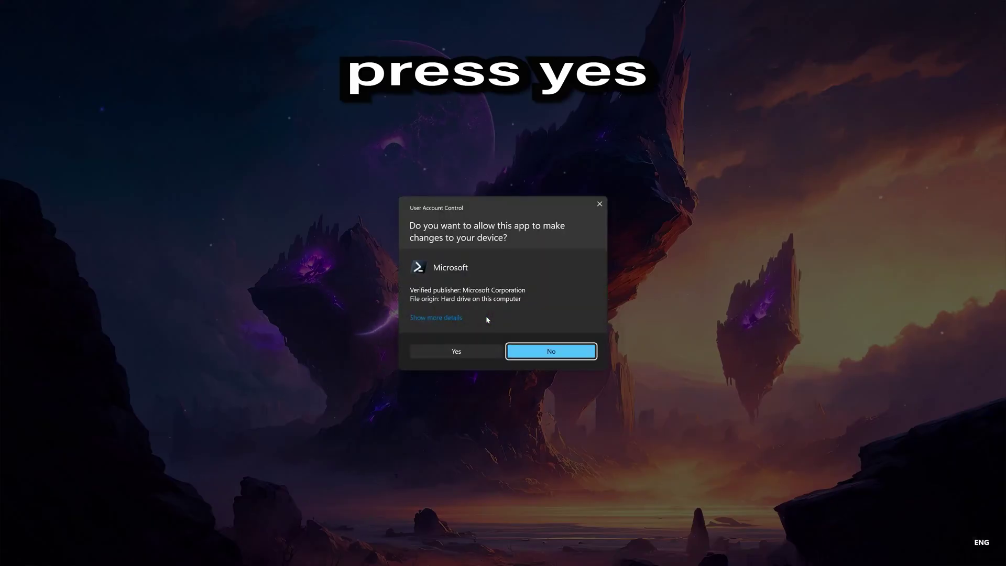
left_click(454, 351)
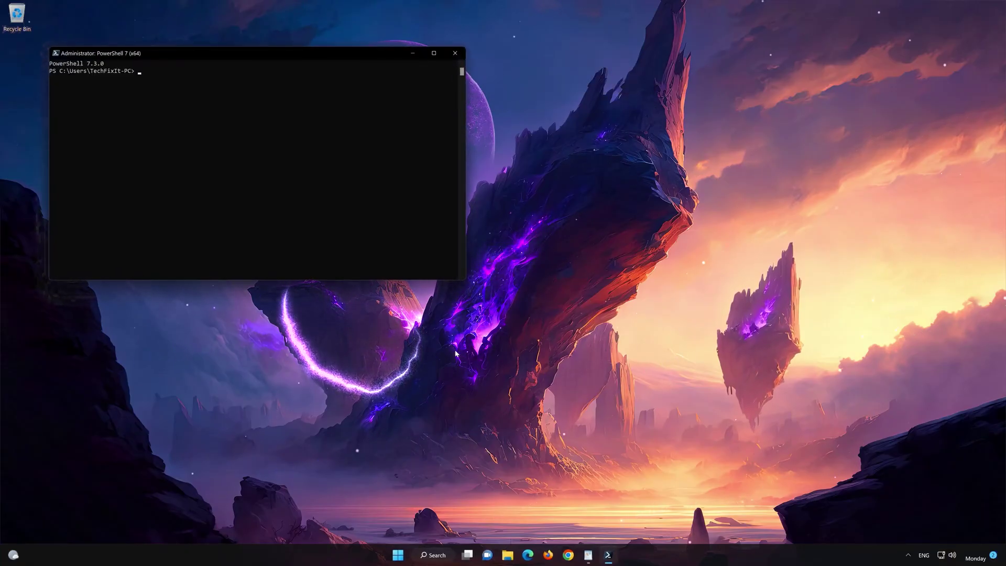
left_click_drag(303, 54, 587, 109)
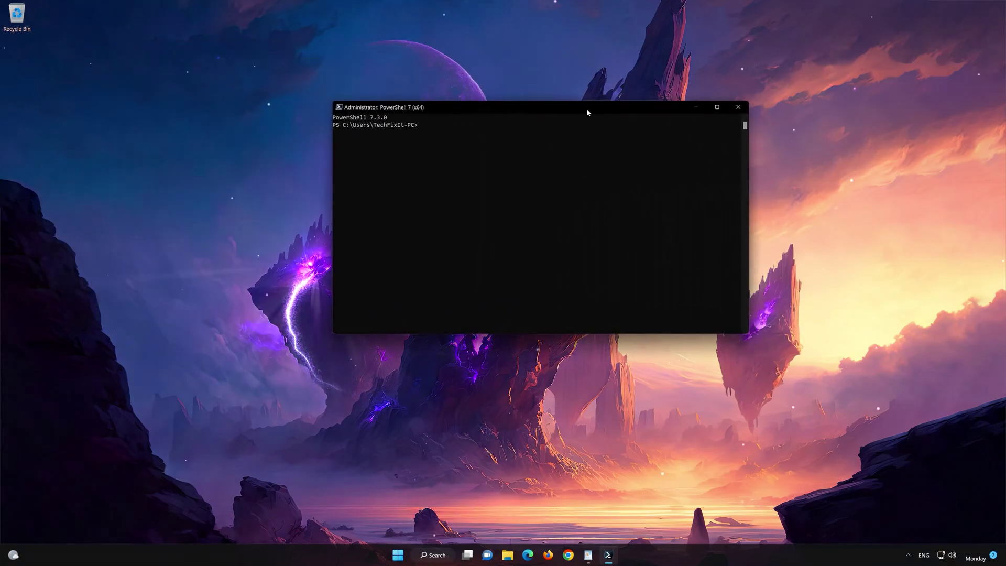
- Copy the first command, Get-AppXPackage *WindowsStore* -AllUsers, in full from the WordPad document and return to the PowerShell window
left_click(588, 555)
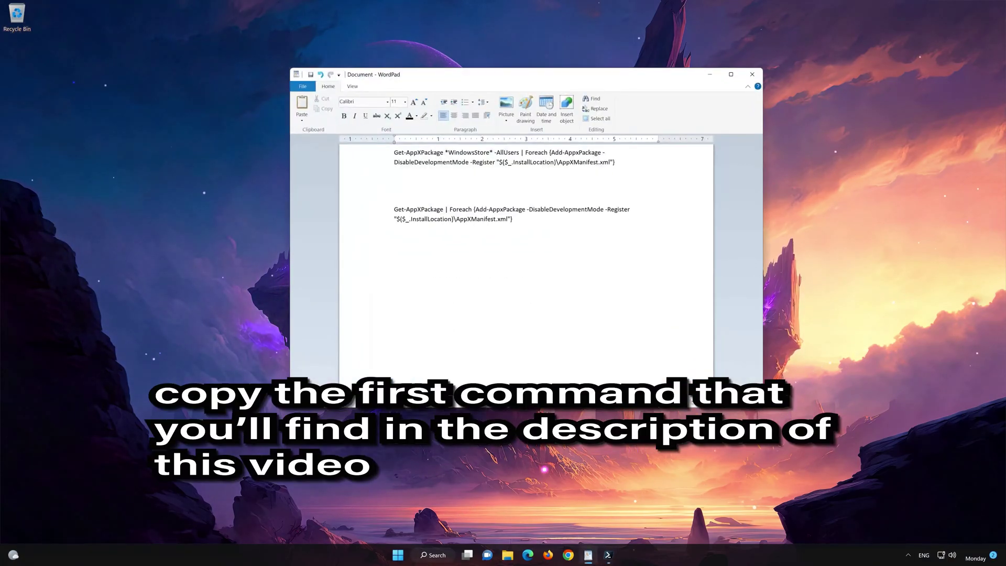
left_click_drag(616, 165, 394, 153)
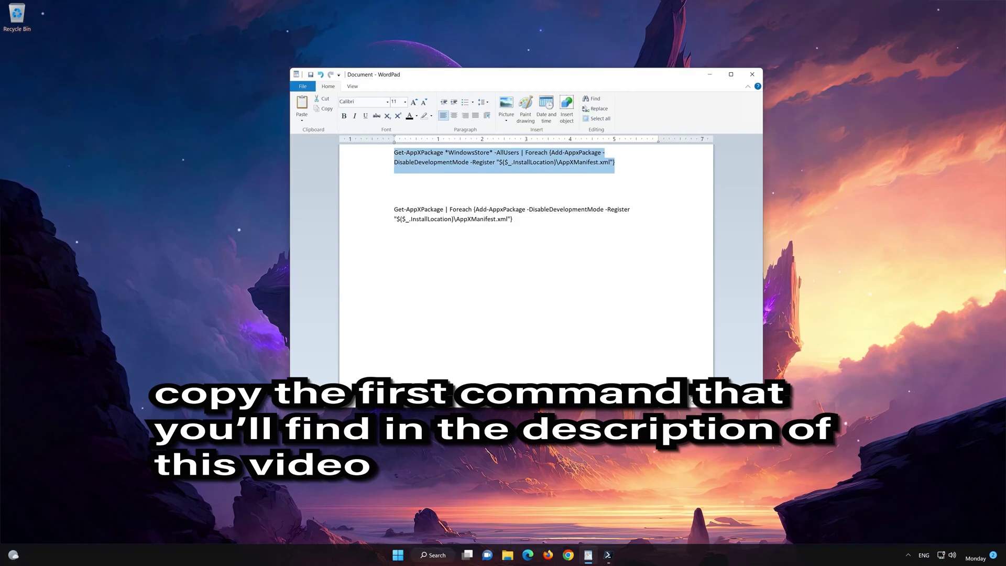
right_click(413, 157)
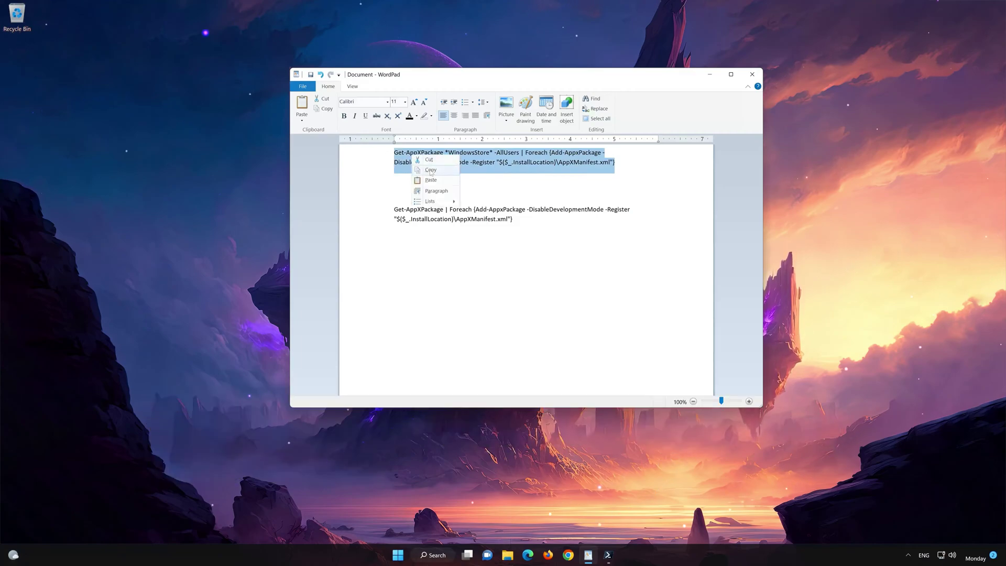
left_click(431, 171)
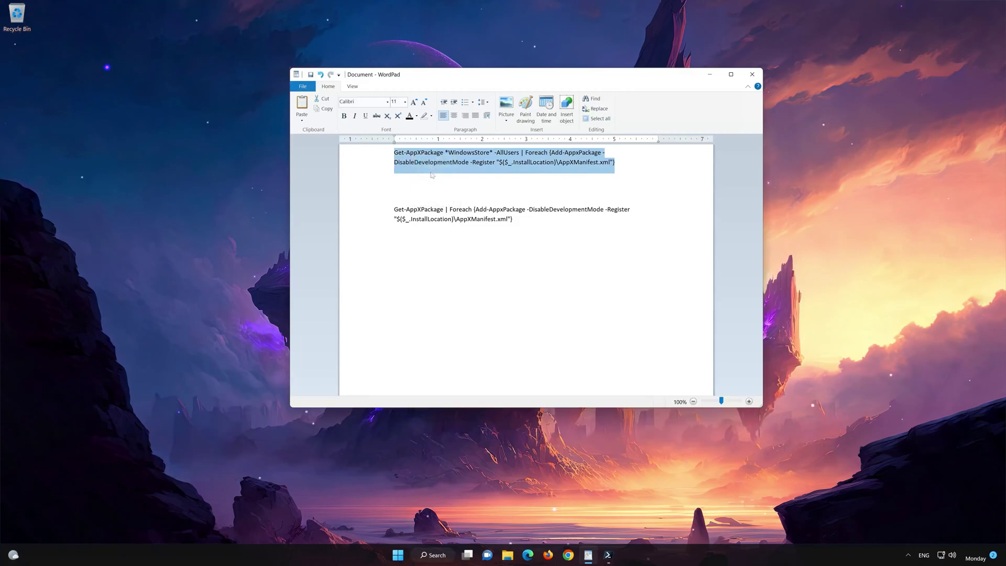
left_click(713, 77)
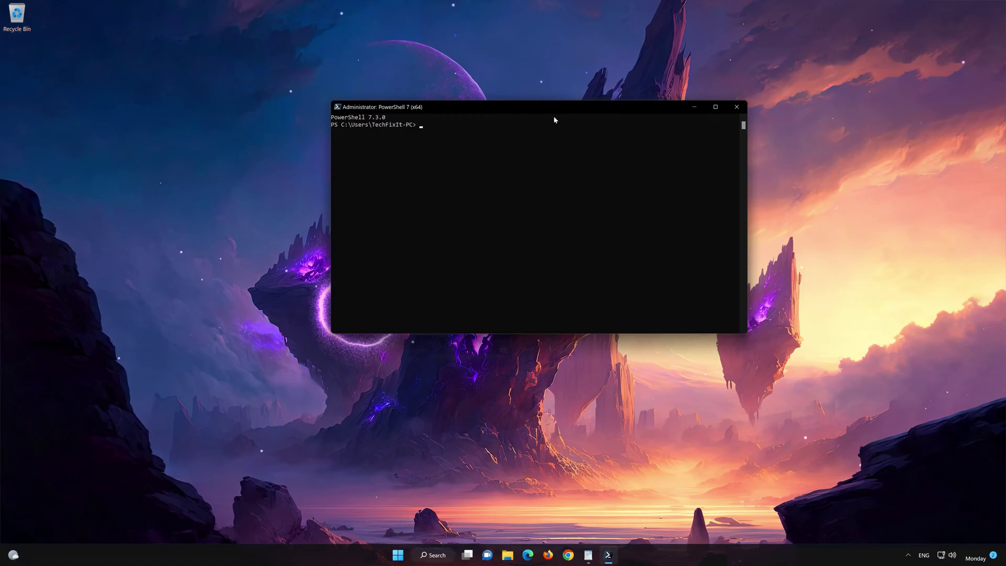
- Paste the copied Get-AppXPackage *WindowsStore* -AllUsers re-registration command into the administrator PowerShell window and run it
right_click(546, 108)
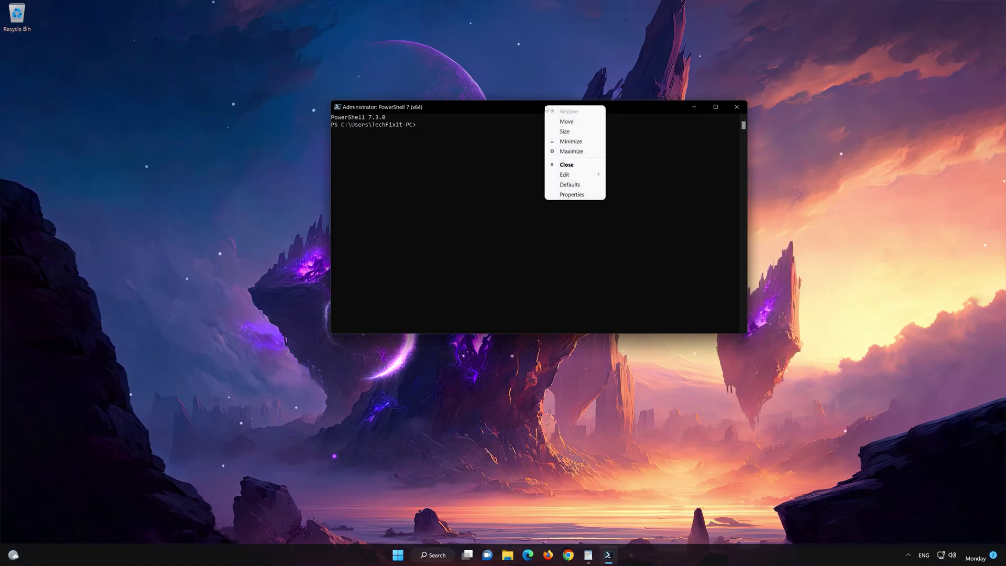
mouse_move(574, 176)
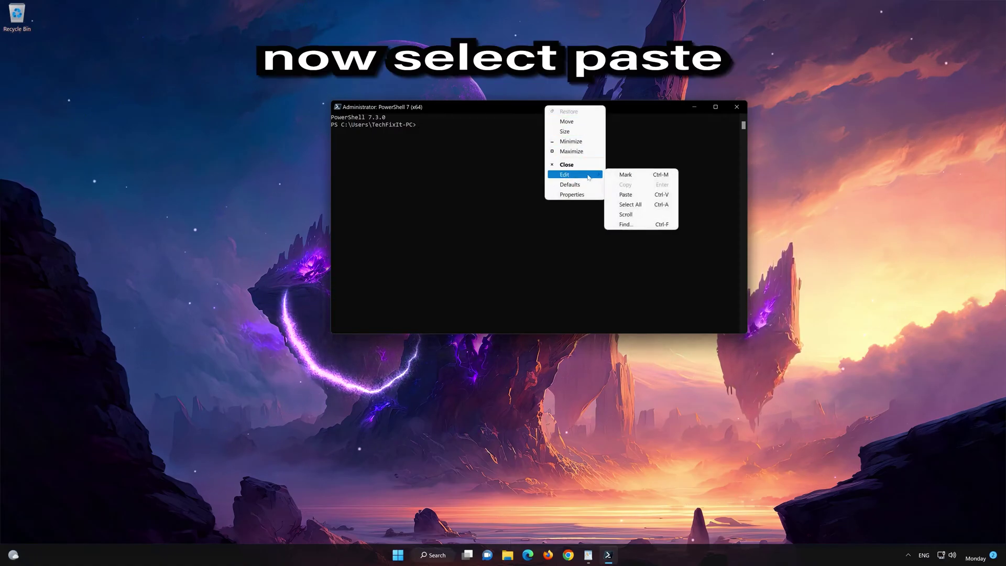
left_click(641, 196)
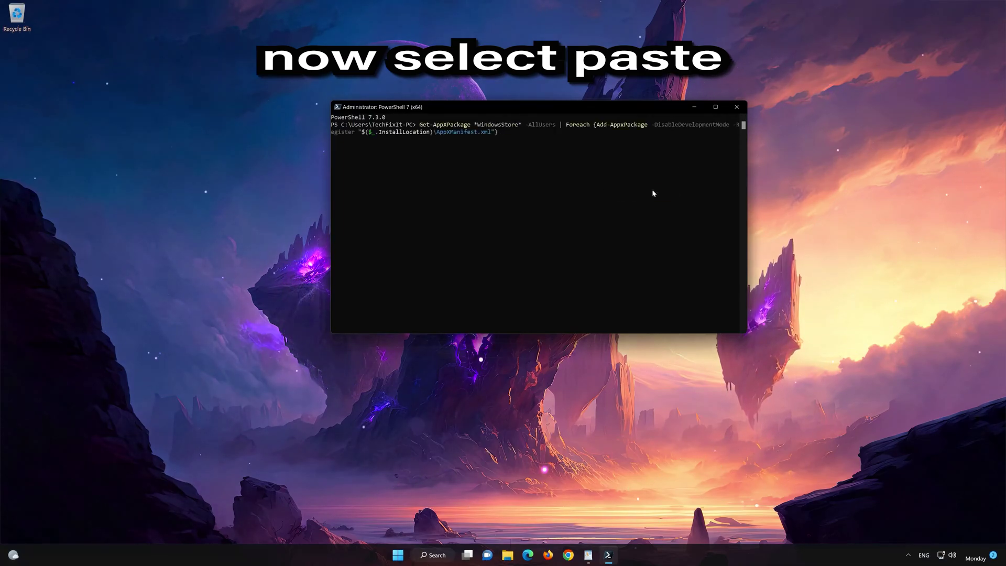
key("Return")
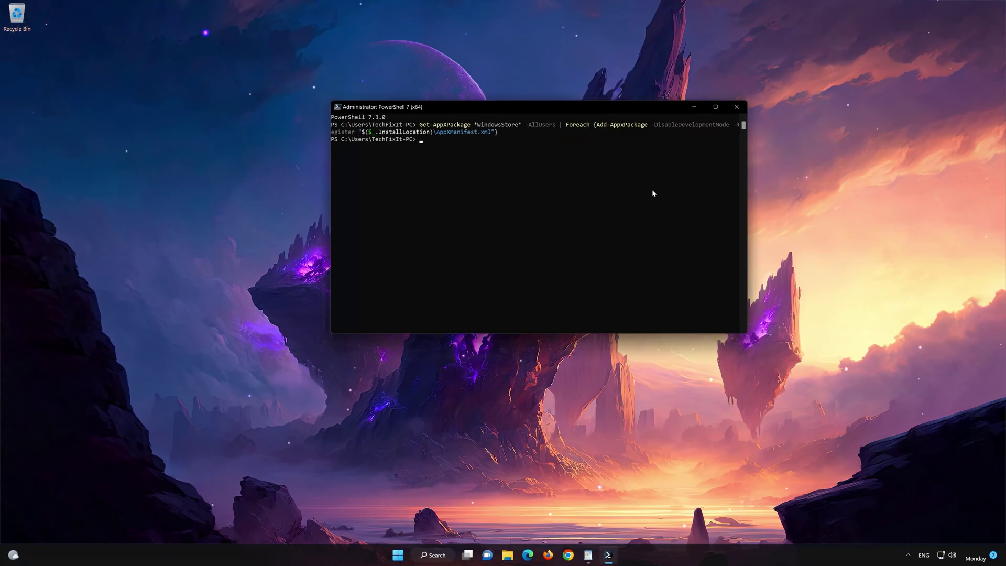
- Copy the second command, beginning Get-AppXPackage | Foreach, in full from the WordPad document and minimize WordPad
left_click(589, 555)
left_click_drag(514, 220, 395, 210)
right_click(417, 210)
left_click(433, 225)
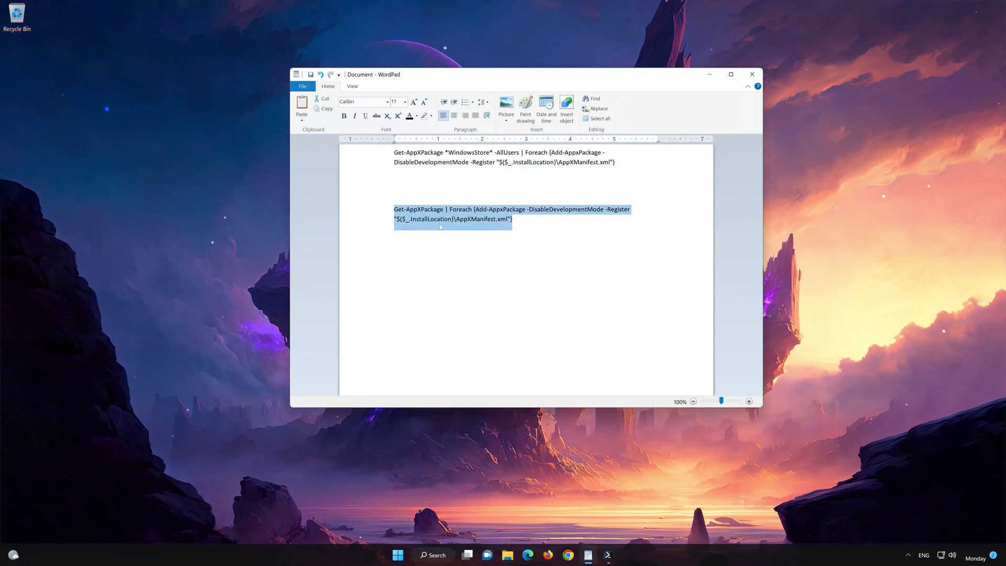
left_click(710, 78)
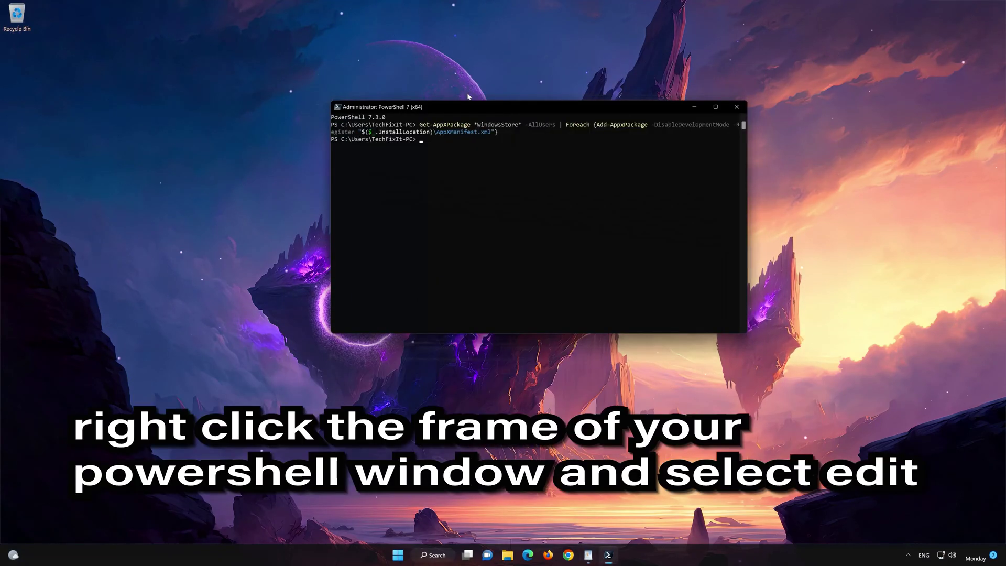
- Paste and run the copied Get-AppXPackage | Foreach command in PowerShell, and close the session with exit
right_click(459, 106)
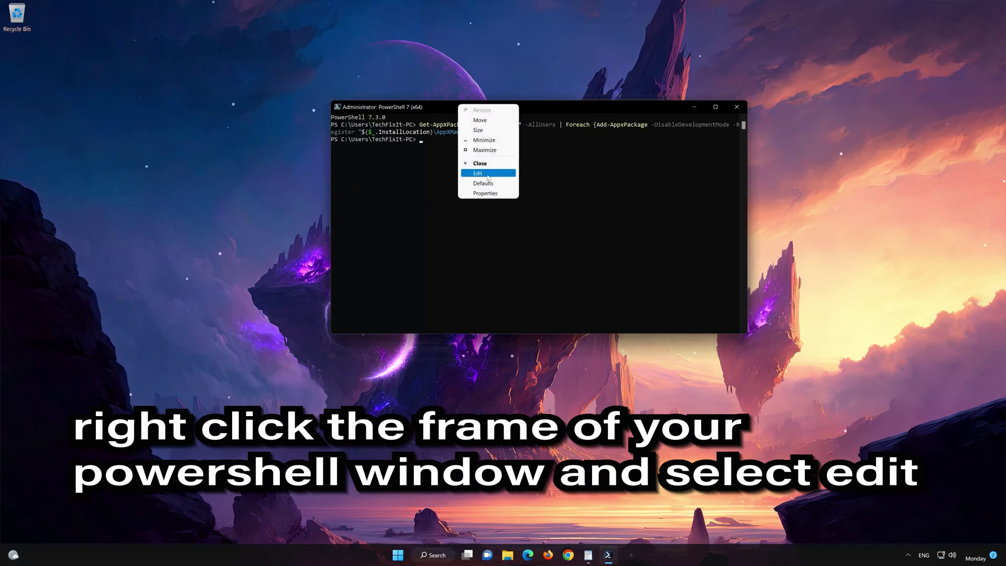
mouse_move(488, 176)
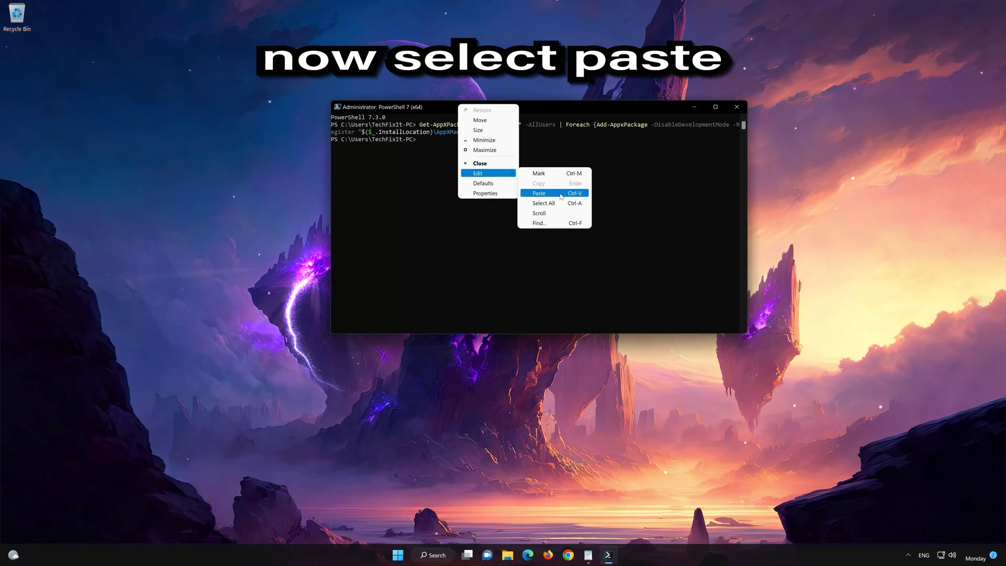
left_click(560, 197)
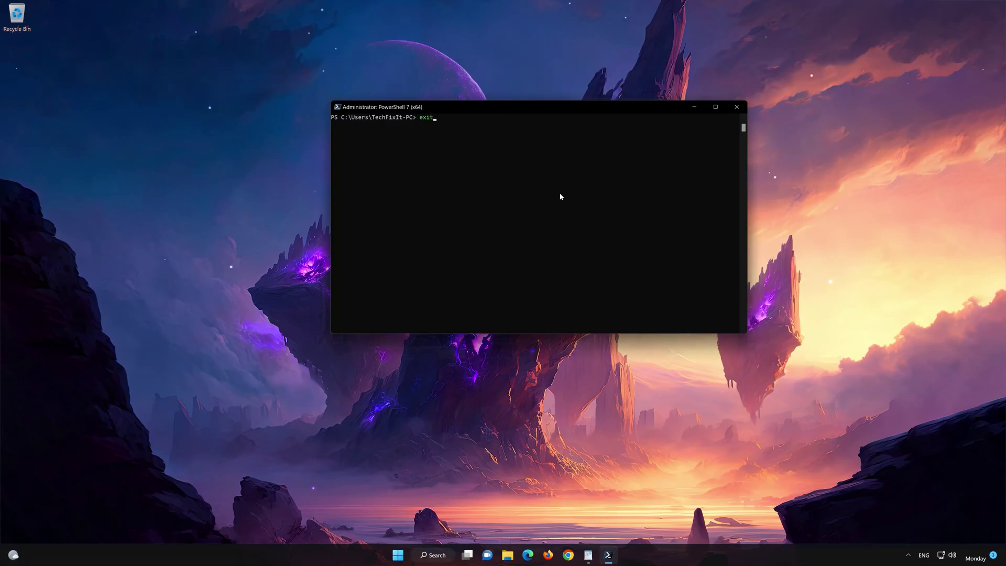
key("Return")
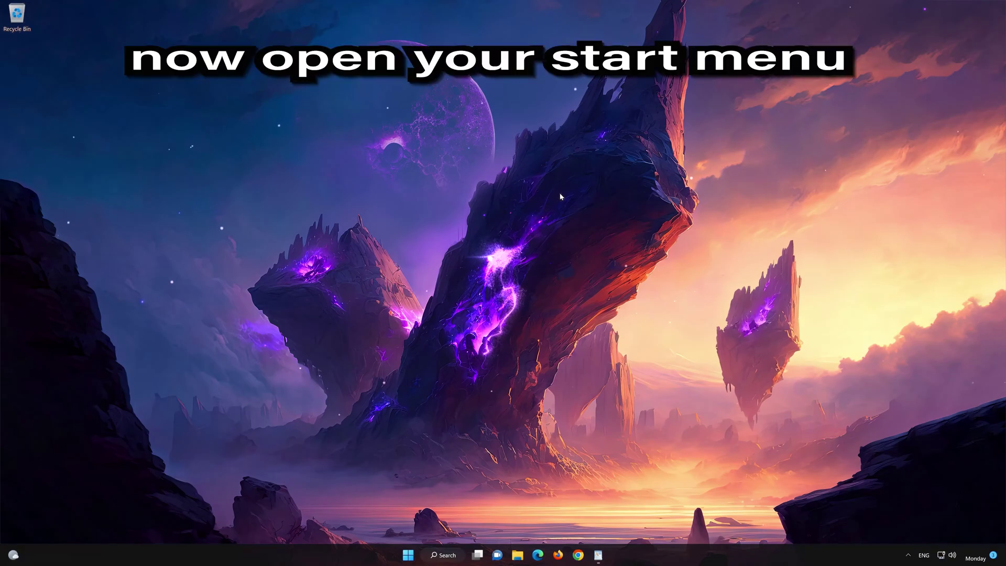
- Search for Microsoft Store, pin it to the taskbar and open it from there
left_click(408, 556)
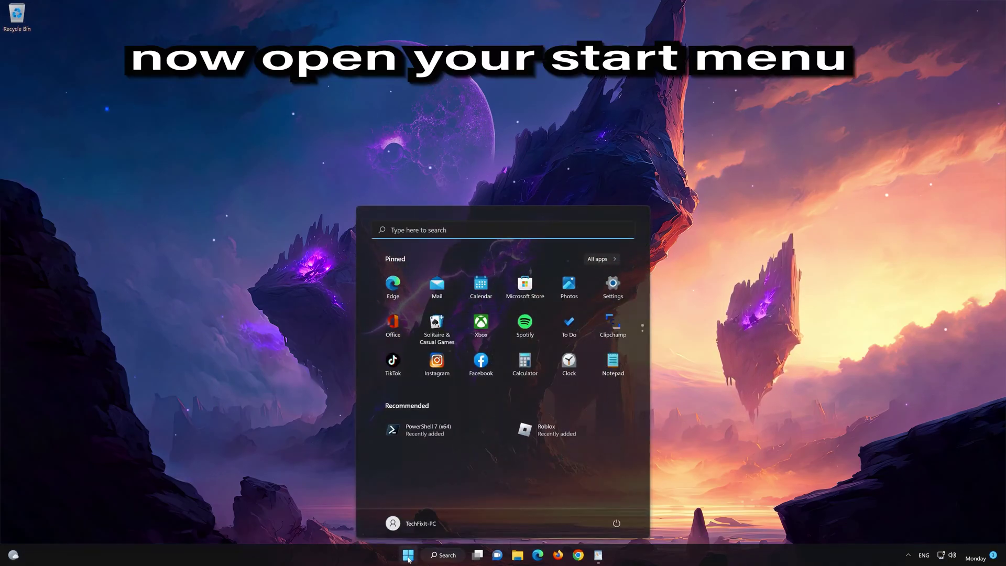
type("mi")
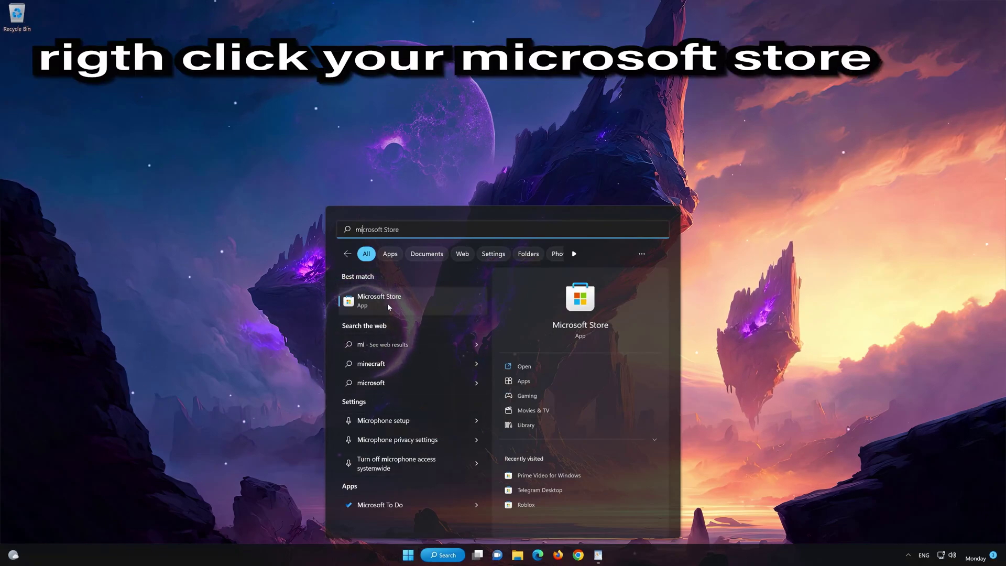
right_click(461, 302)
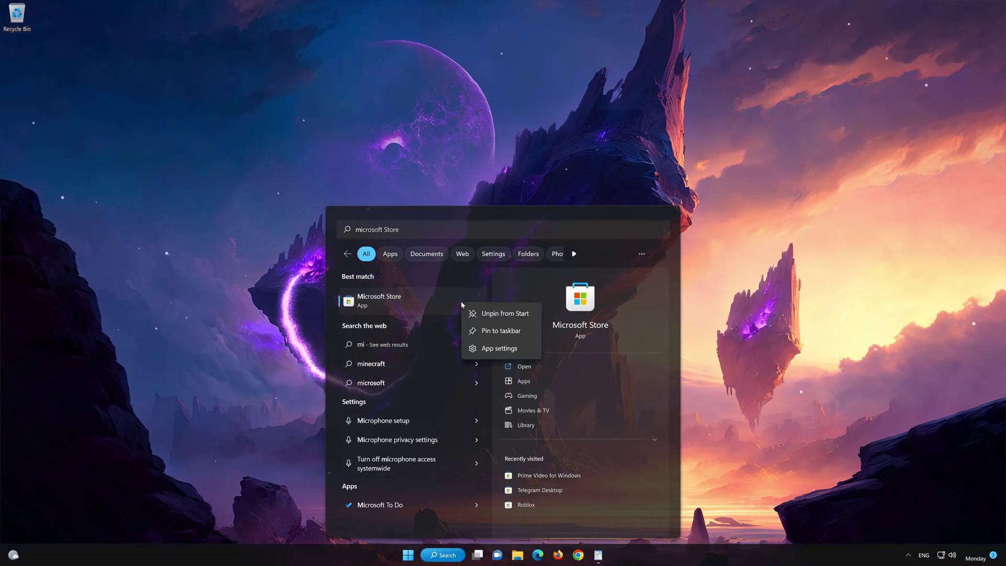
left_click(493, 339)
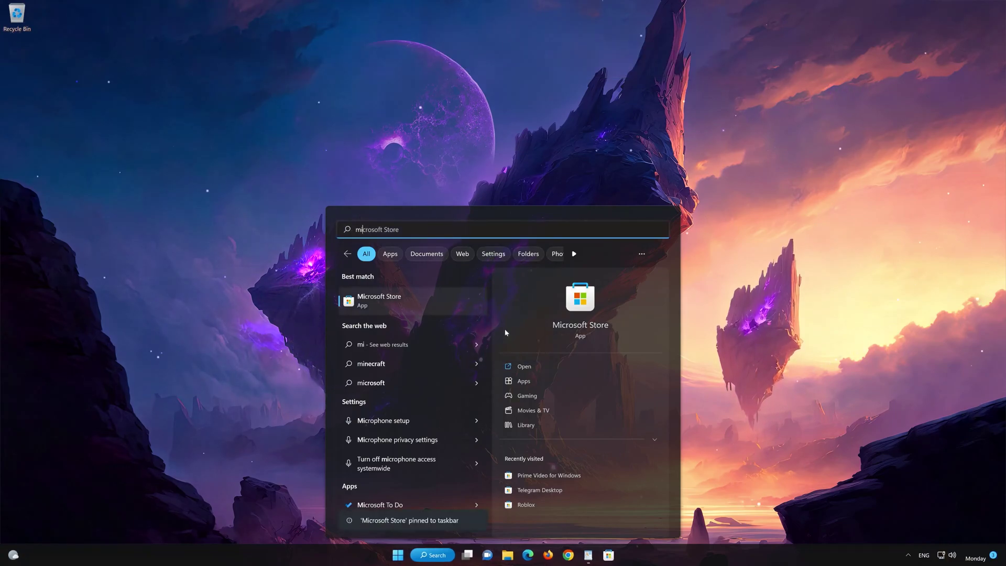
key("Escape")
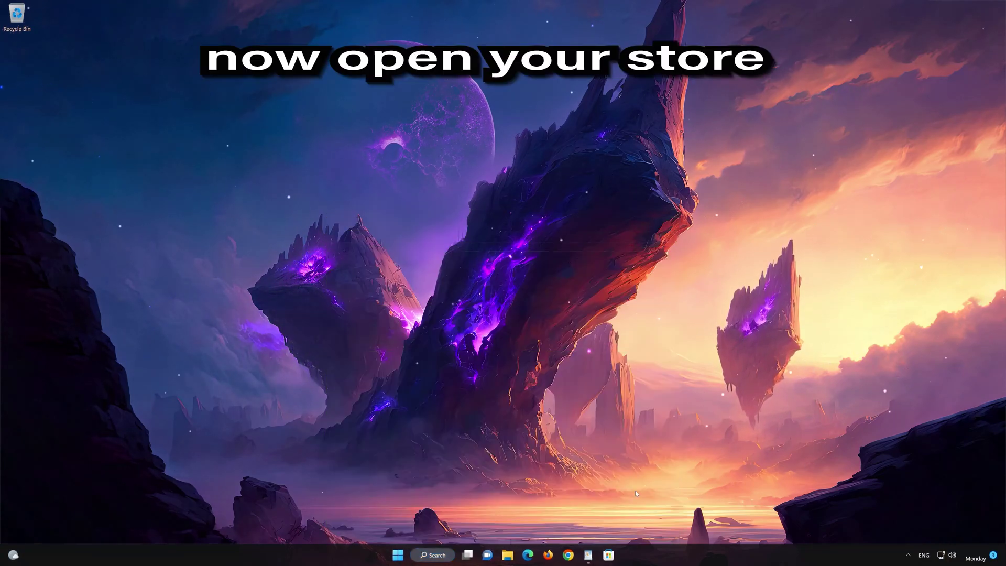
left_click(608, 555)
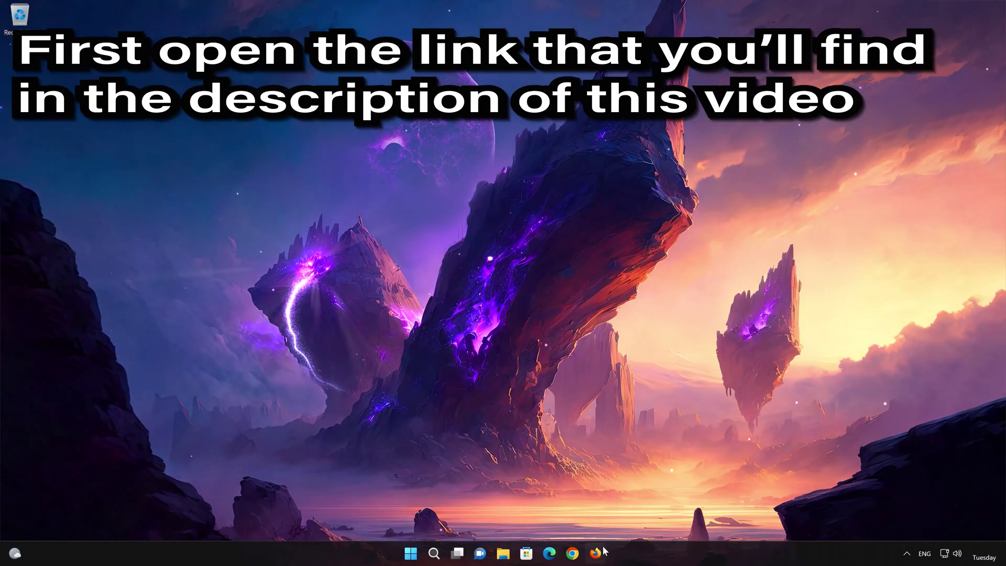
left_click(597, 552)
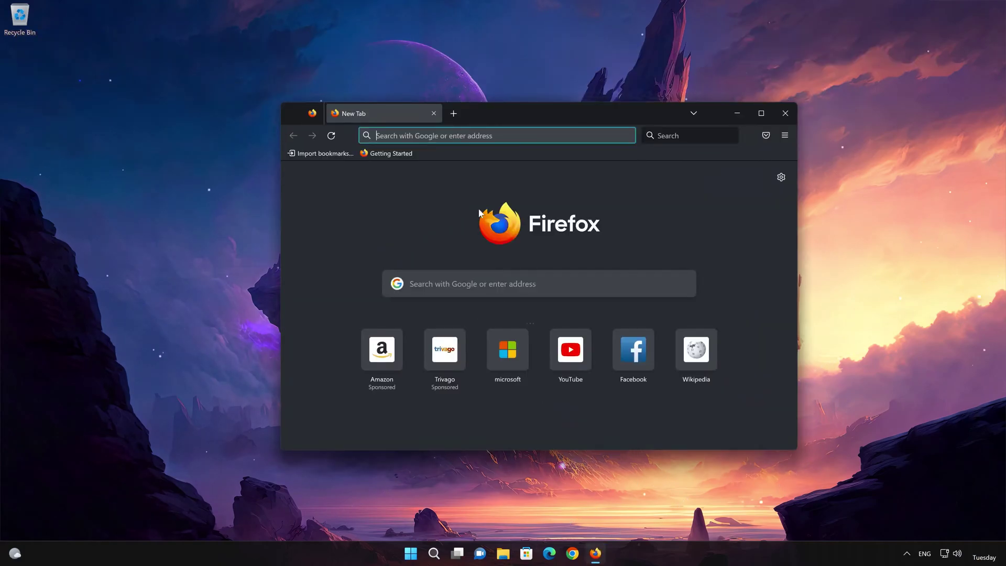
right_click(469, 135)
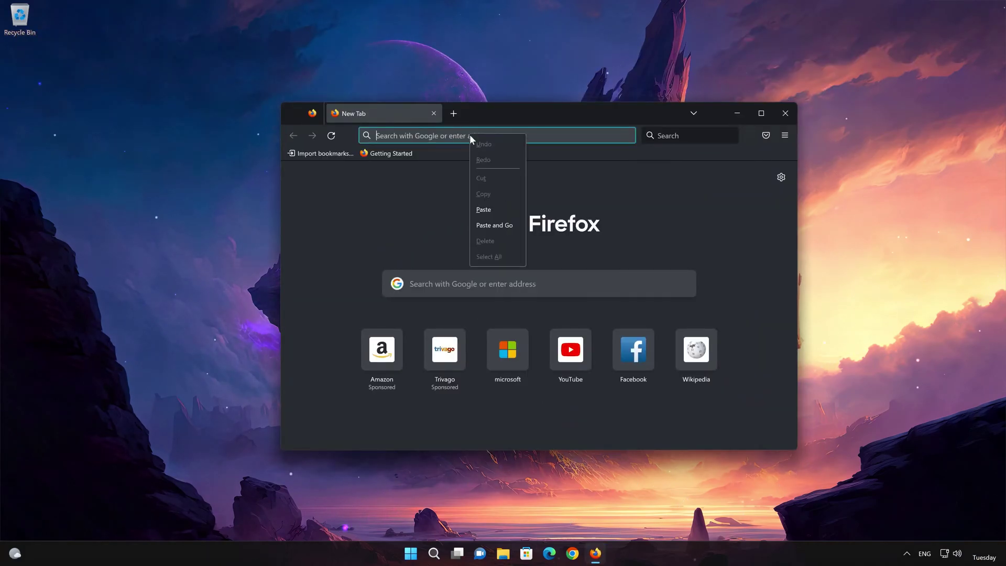
left_click(498, 224)
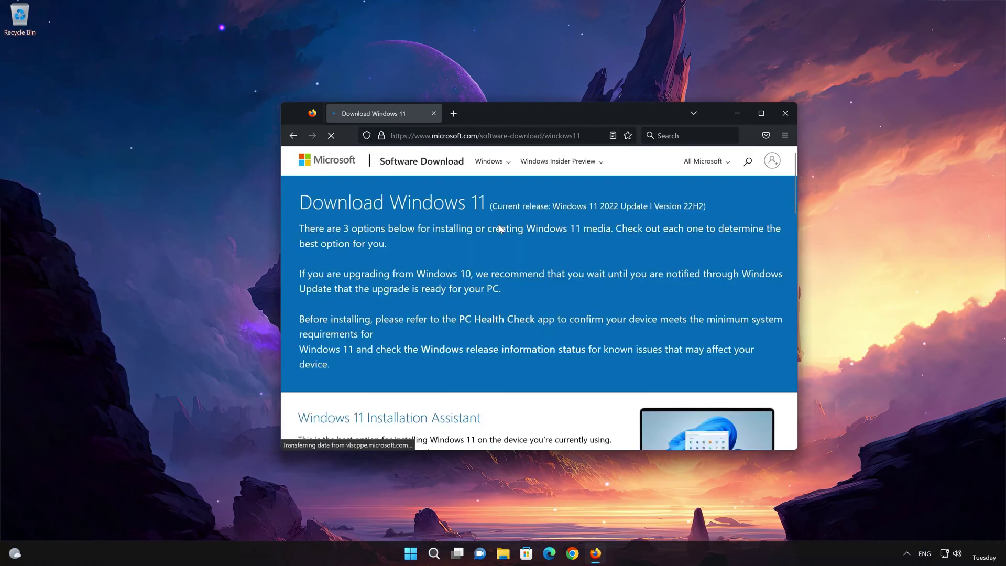
- Download mediacreationtool.exe from the Create Windows 11 Installation Media section and close the browser
scroll(498, 226, "down", 5)
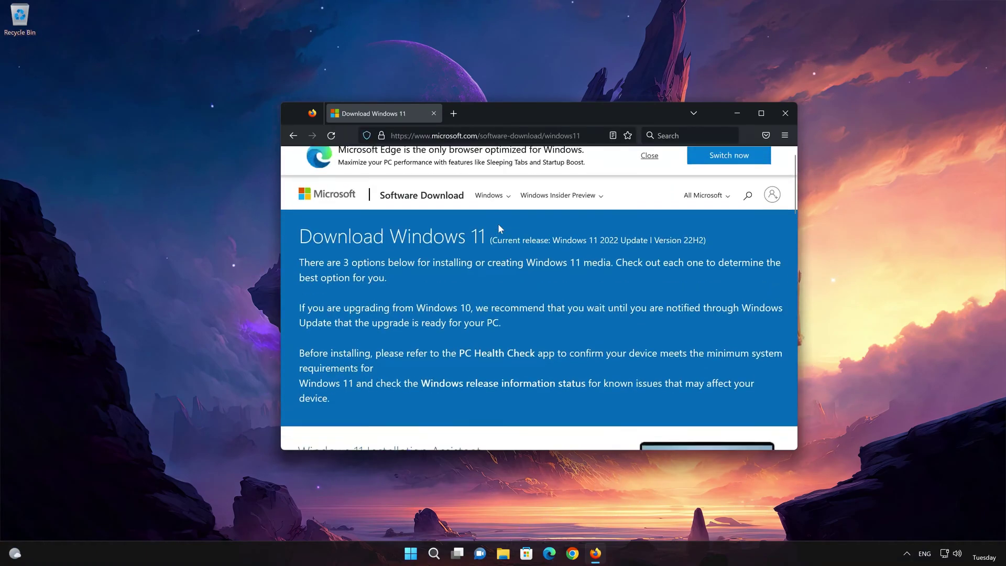
scroll(499, 233, "down", 2)
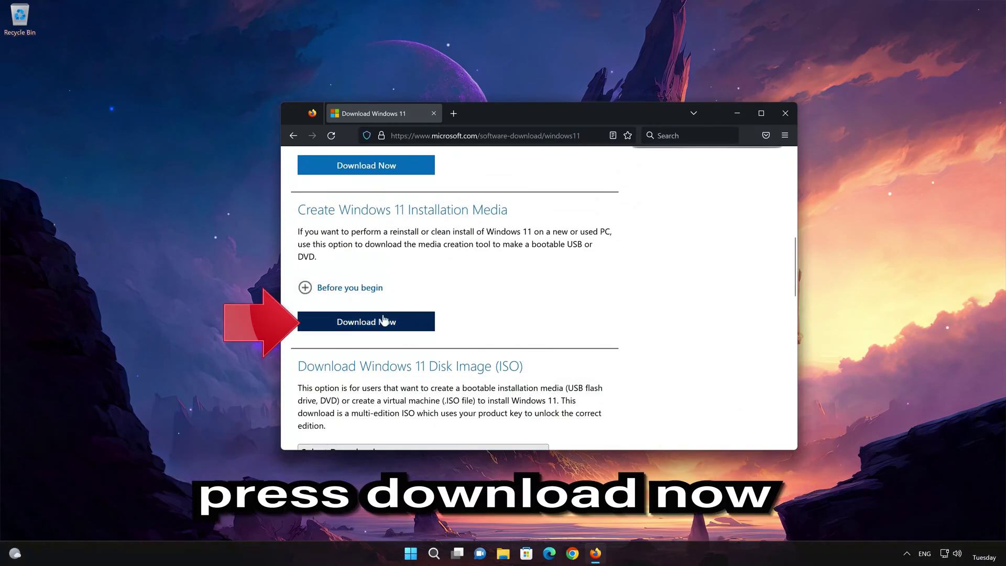
left_click(386, 328)
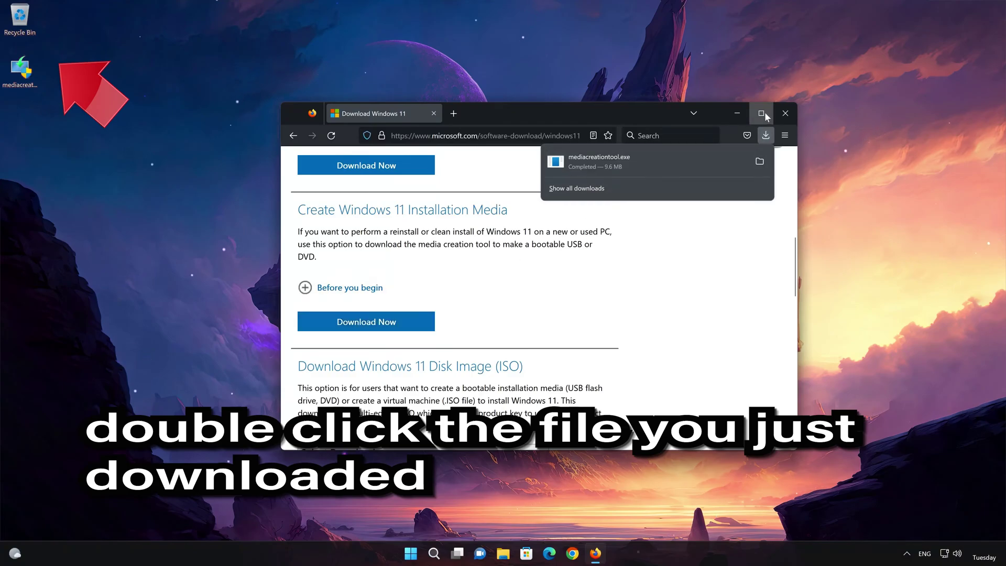
left_click(782, 115)
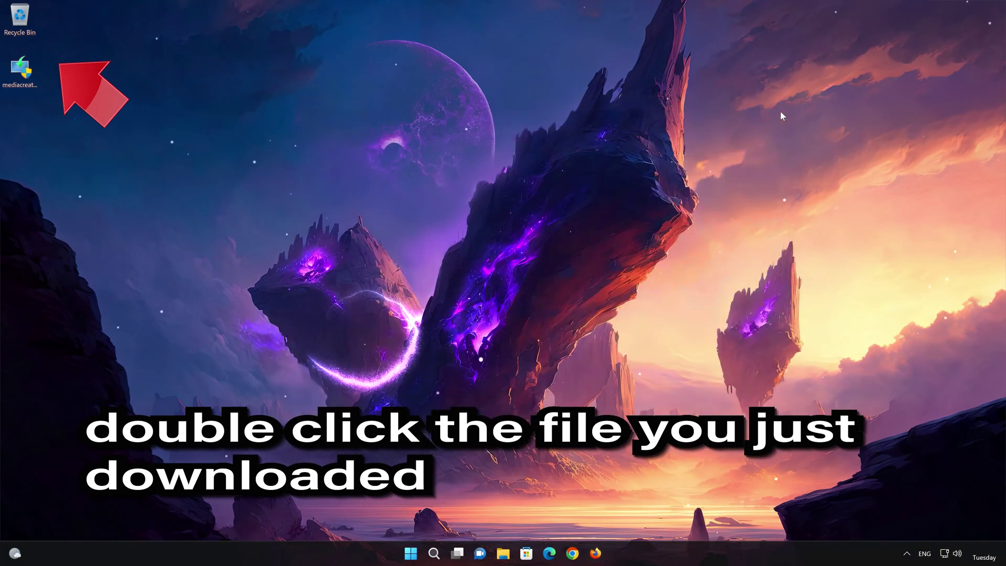
- Run the downloaded mediacreationtool with permission to make changes, accept its license terms and keep the recommended language and edition
double_click(20, 78)
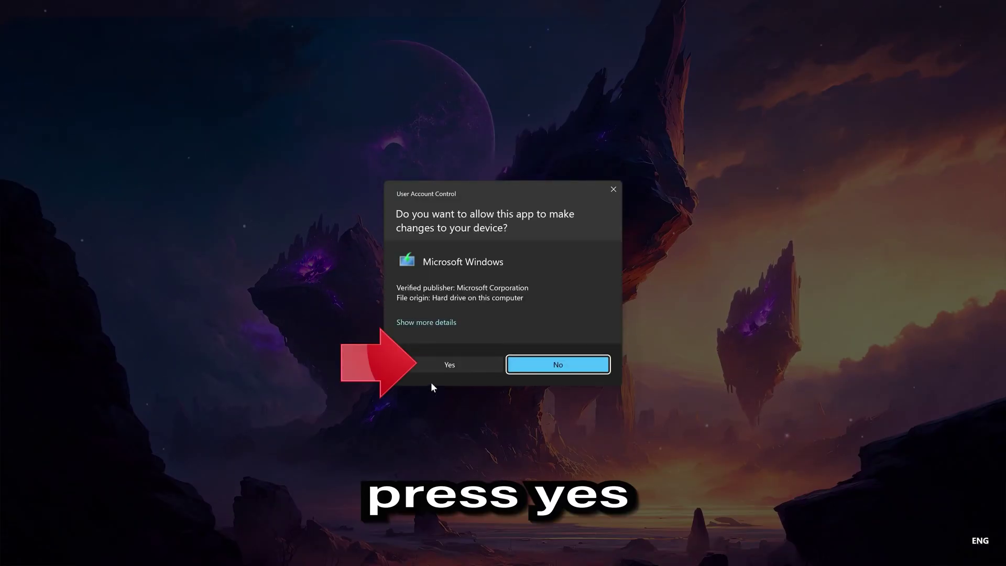
left_click(445, 366)
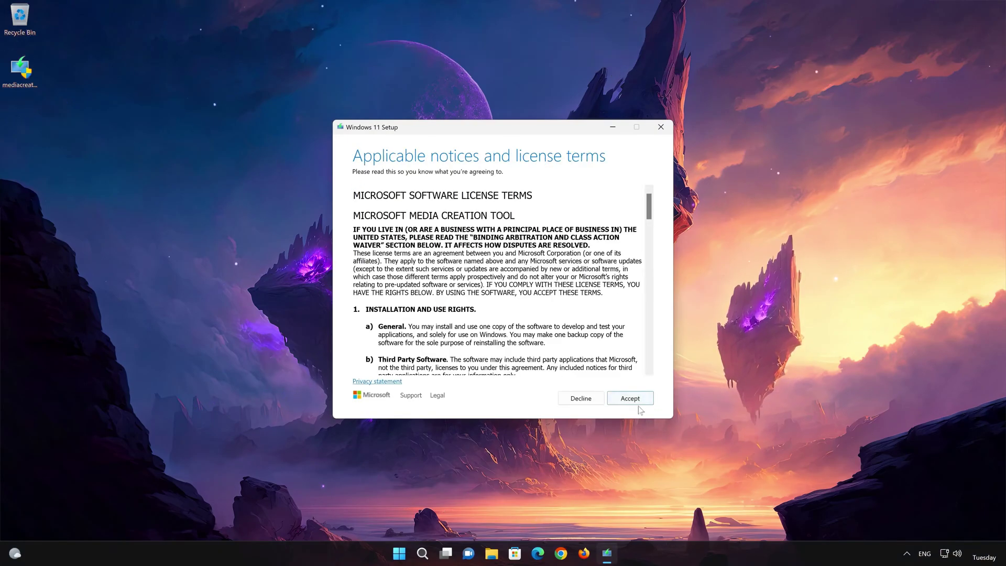
left_click(634, 401)
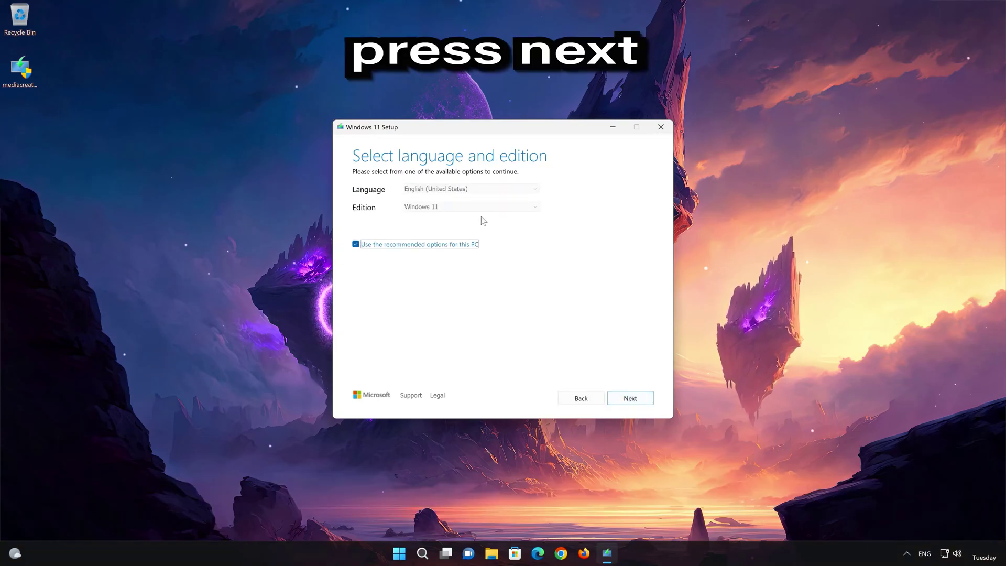
left_click(631, 399)
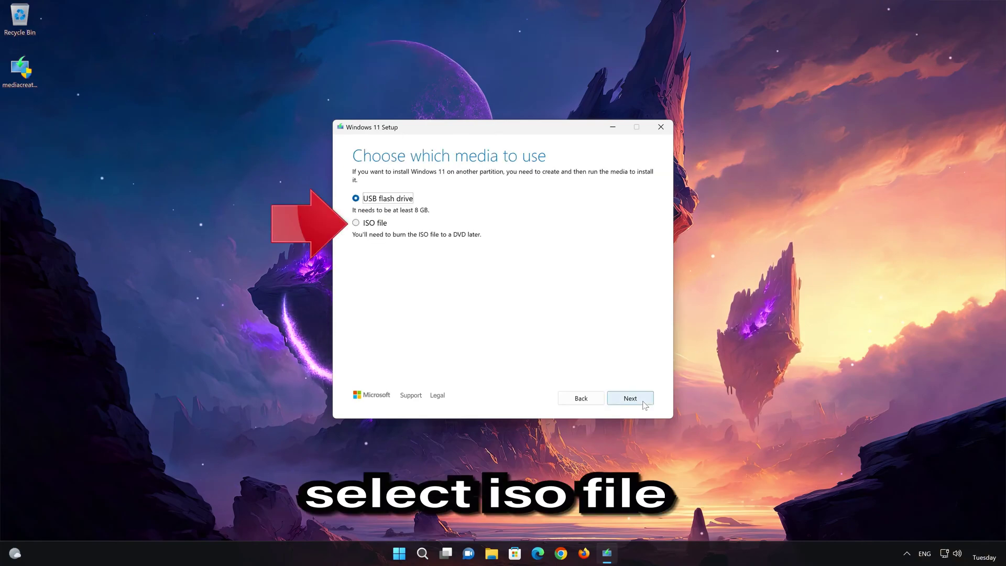
- Choose ISO file as the media, save it to the Desktop as Windows 11, and finish the media creation
left_click(357, 223)
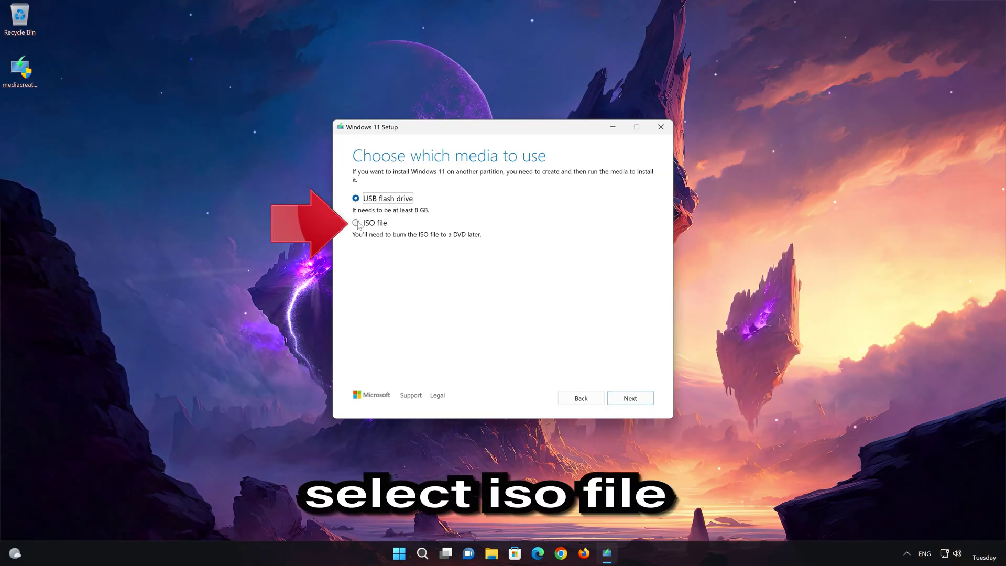
left_click(631, 399)
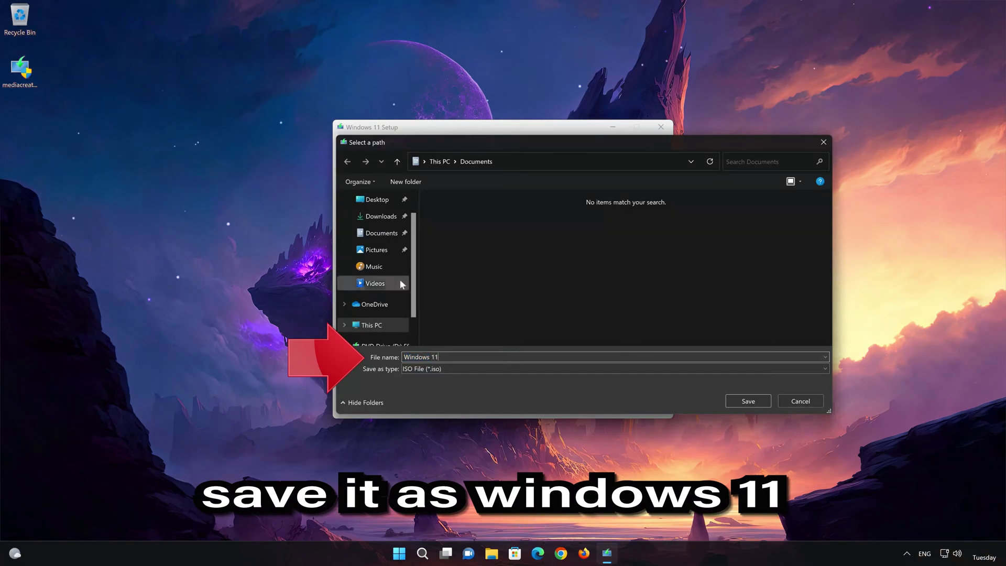
left_click(378, 201)
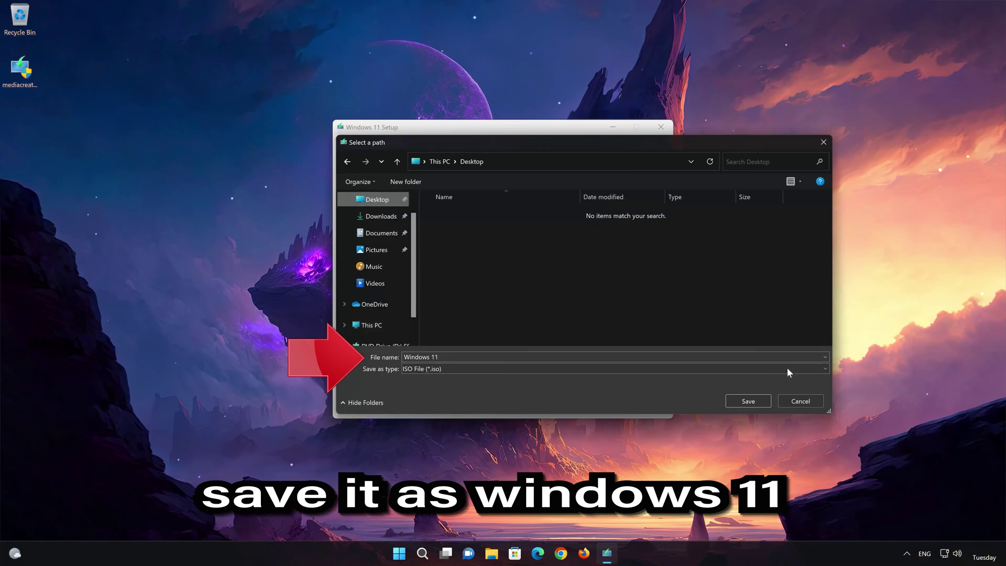
left_click(757, 399)
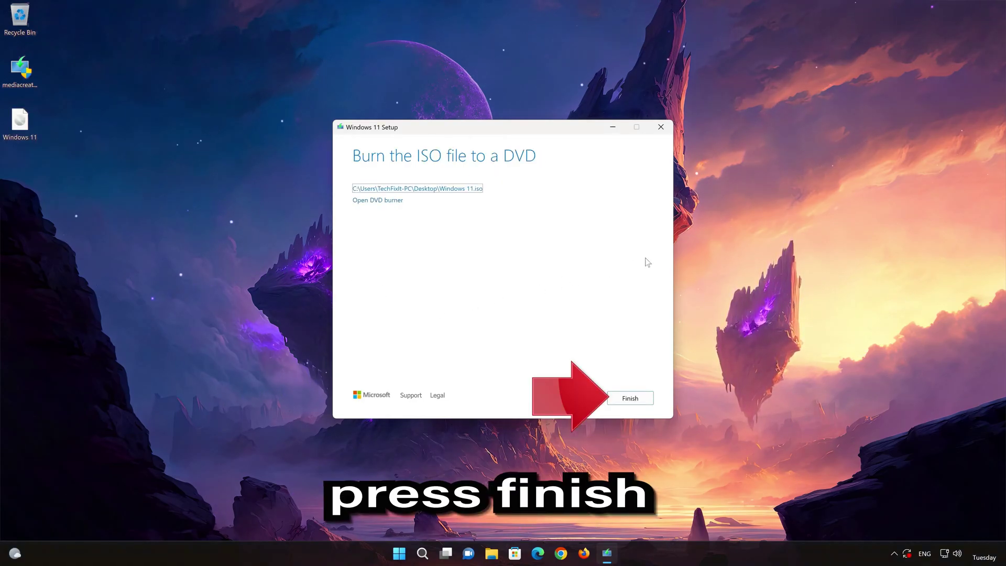
left_click(630, 399)
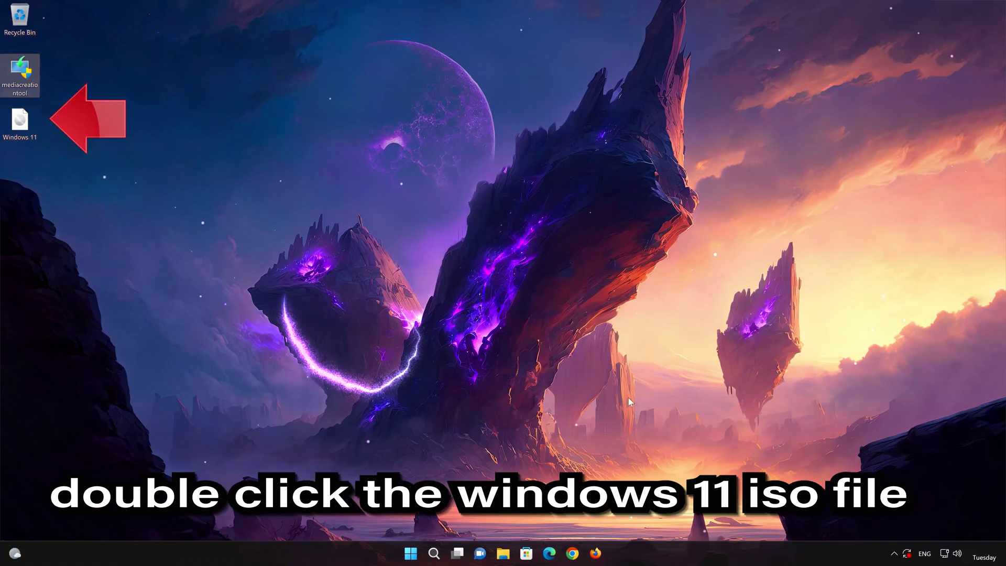
- Mount the Windows 11 ISO from the desktop, run its setup application with permission to make changes, and close the drive window
double_click(18, 127)
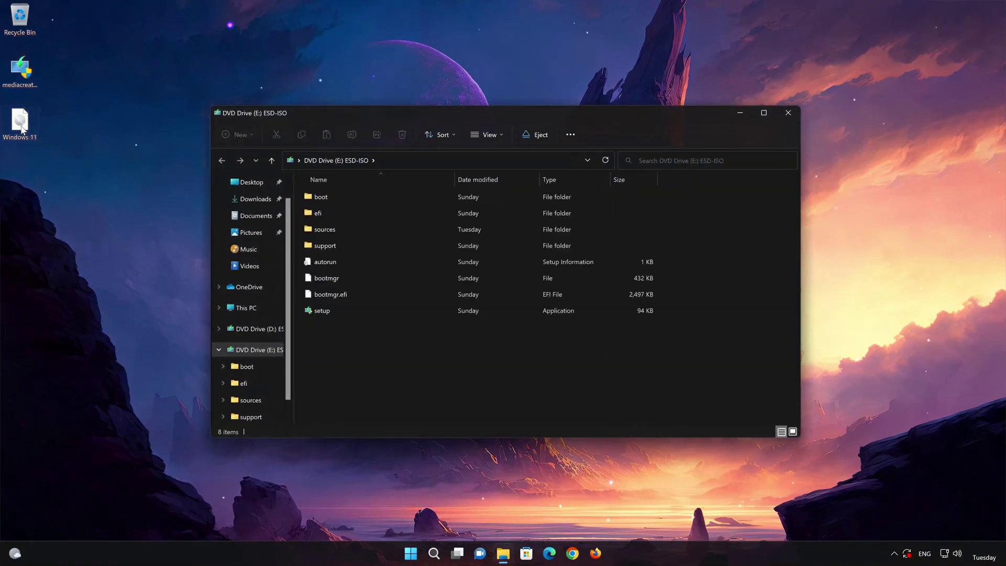
double_click(378, 313)
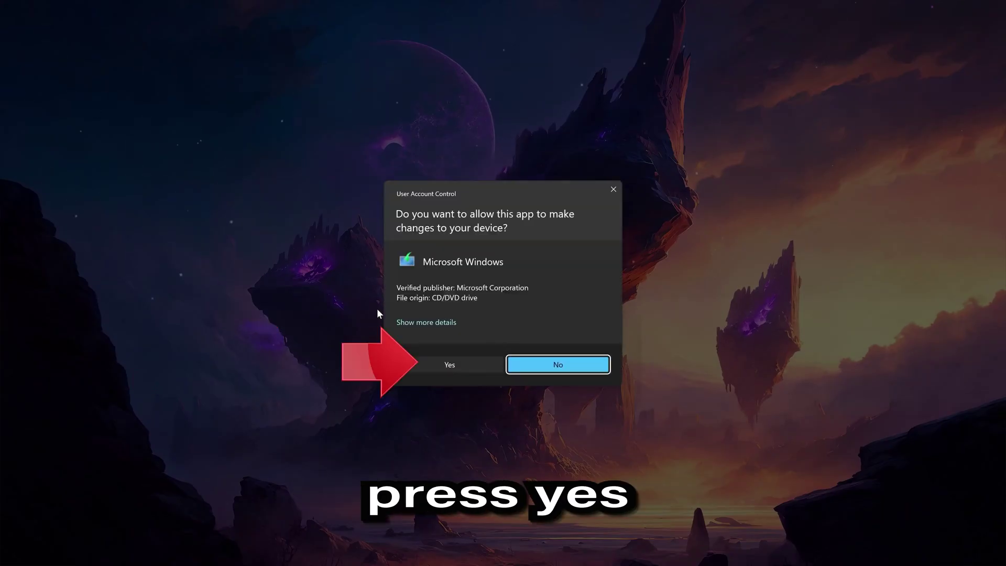
left_click(445, 365)
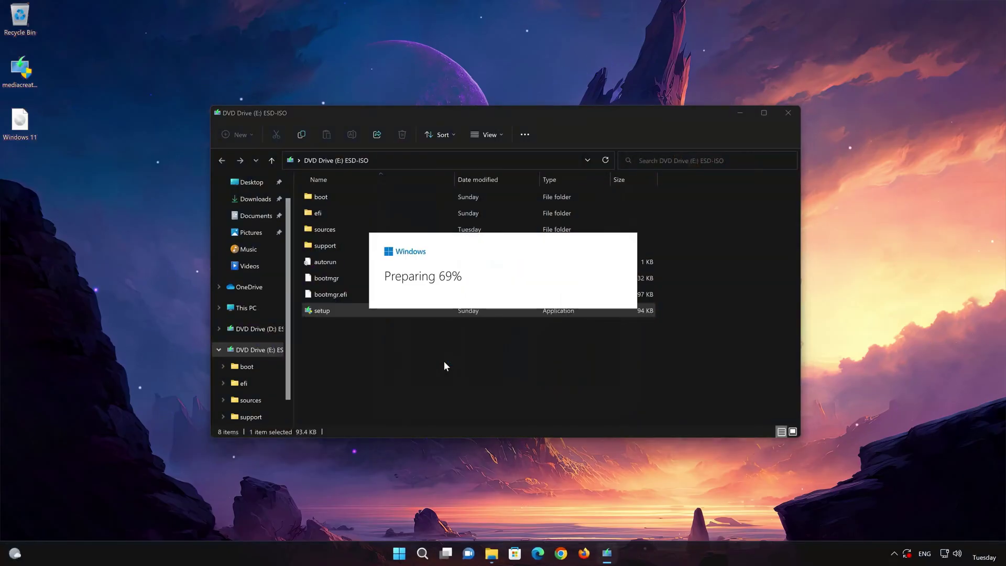
left_click(787, 114)
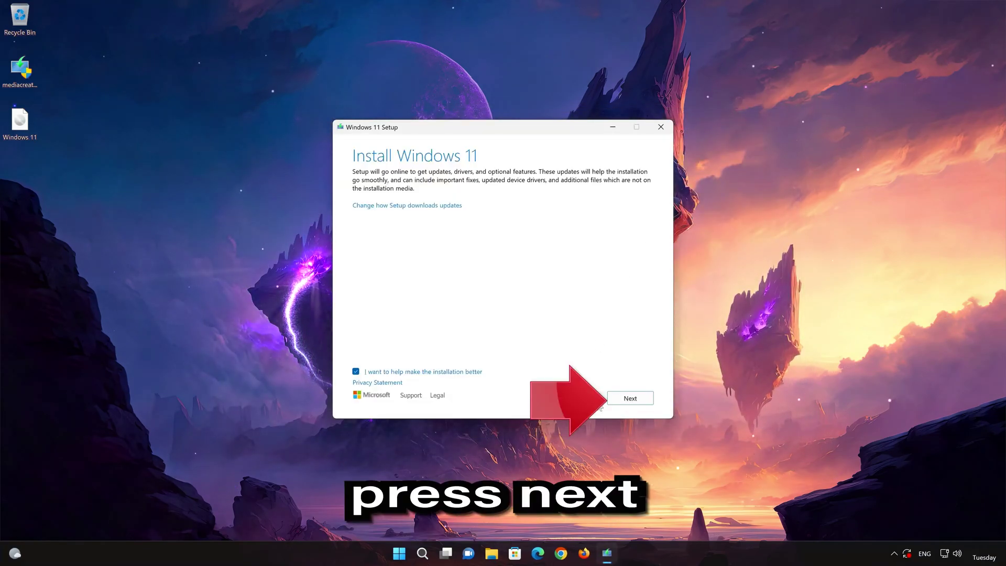
- Continue through Windows 11 Setup, accept the license terms and start installing Windows 11 Pro with personal files and apps kept
left_click(631, 399)
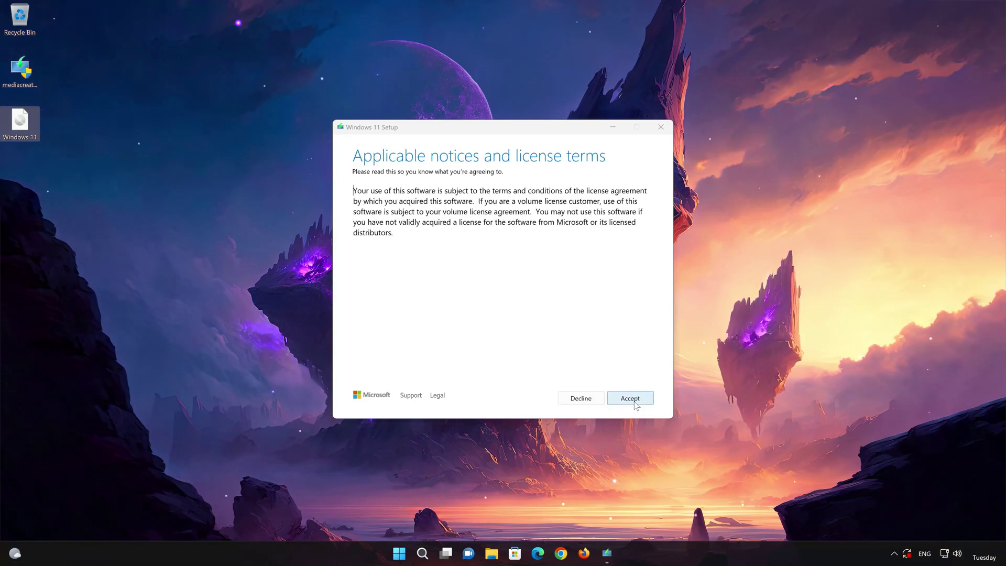
left_click(633, 400)
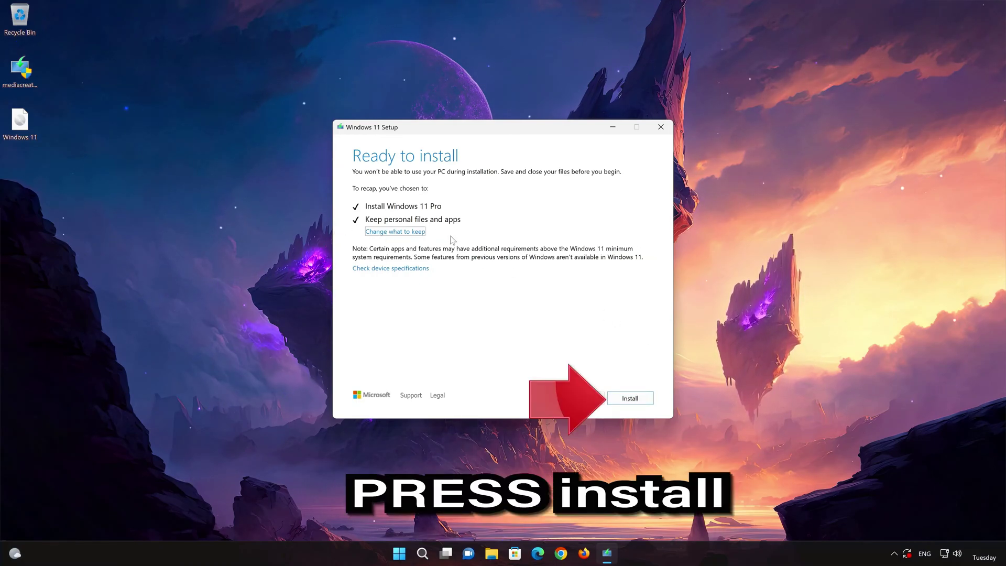
left_click(644, 403)
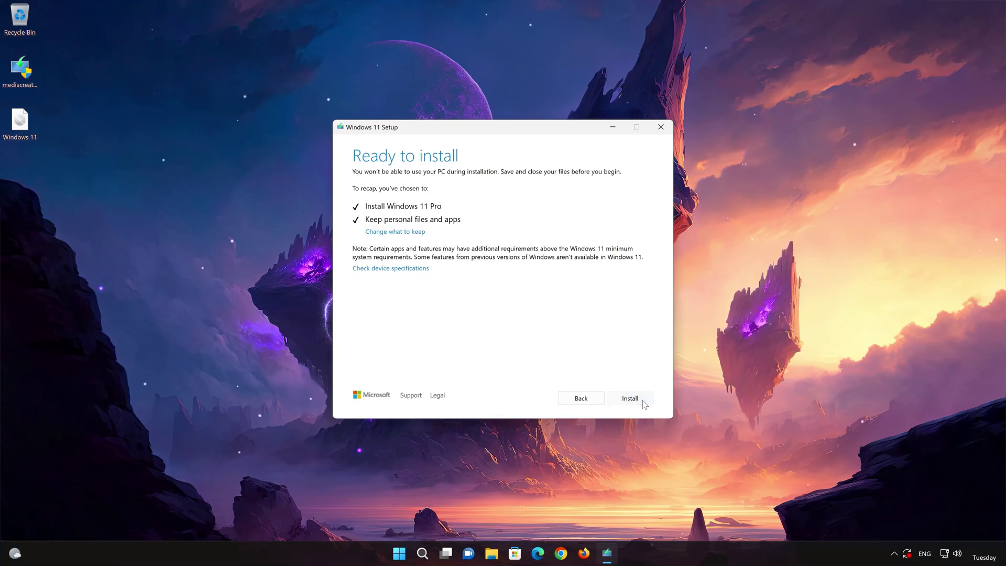